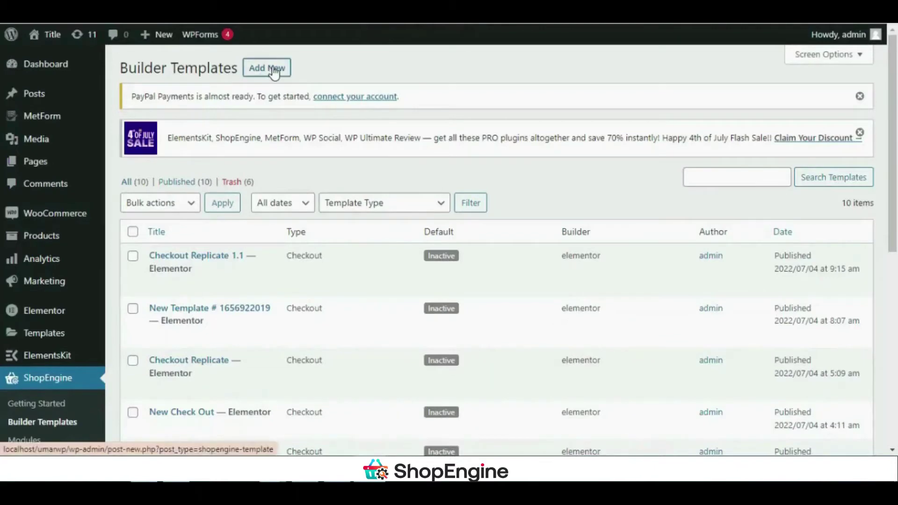
Step: Create a Checkout template named 'Checkout Replicate 1.2' with the blank design and open it in Elementor
left_click(275, 70)
left_click_drag(612, 137, 401, 135)
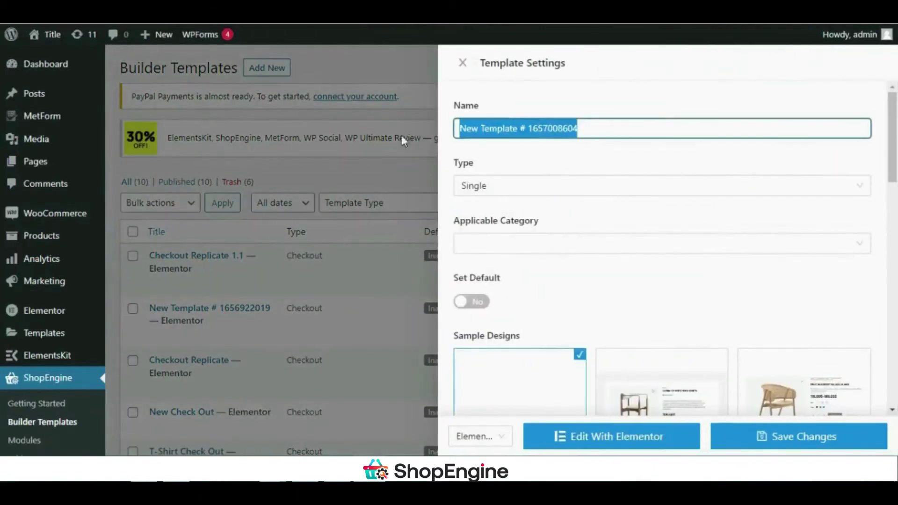
type("Checkout Replicate 1.2")
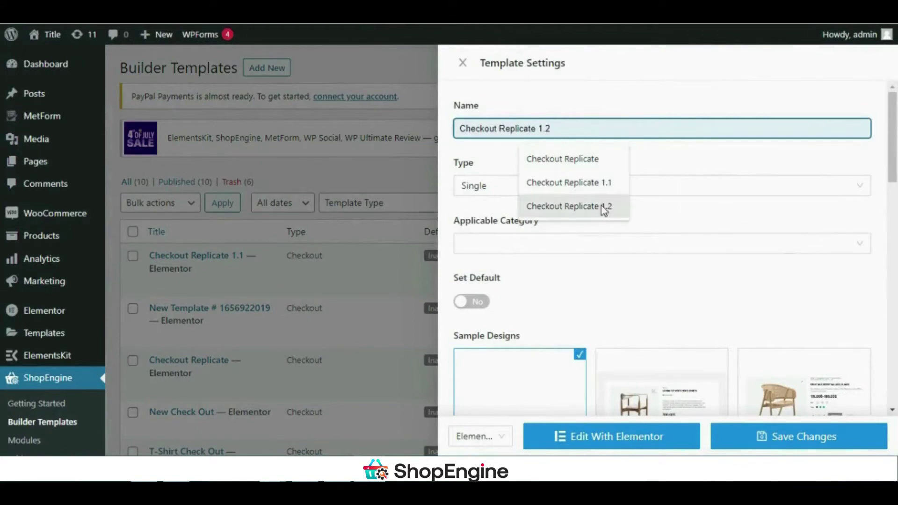
left_click(602, 207)
left_click(527, 187)
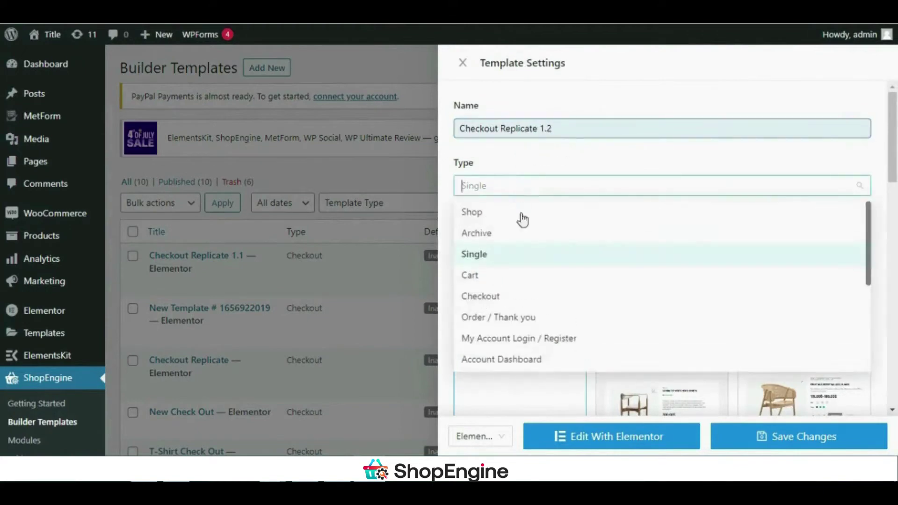
left_click(514, 301)
scroll(526, 260, "down", 4)
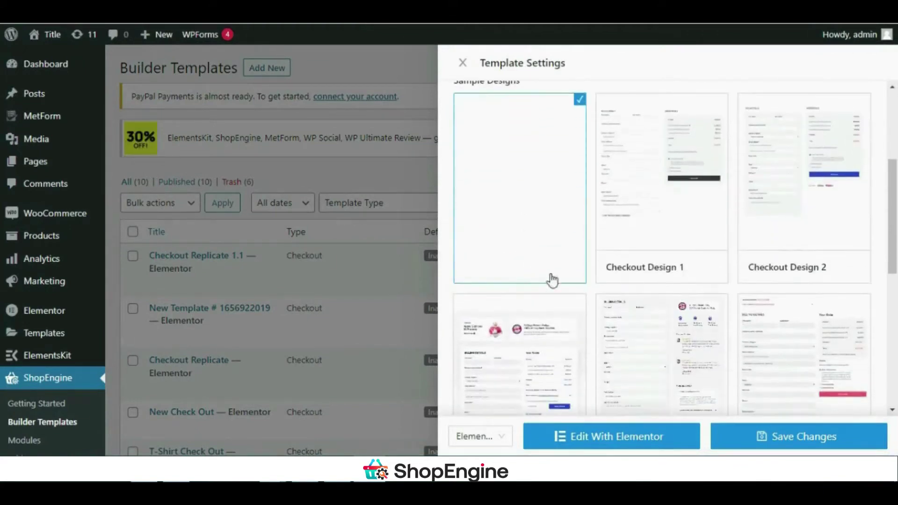
left_click(664, 440)
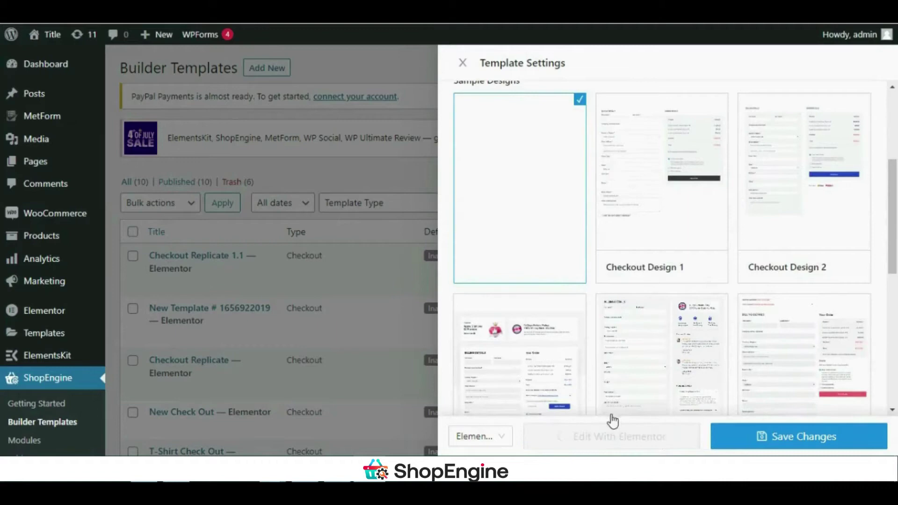
Step: Switch the template to the Elementor Canvas layout, update it, and reopen it in Elementor
mouse_move(601, 418)
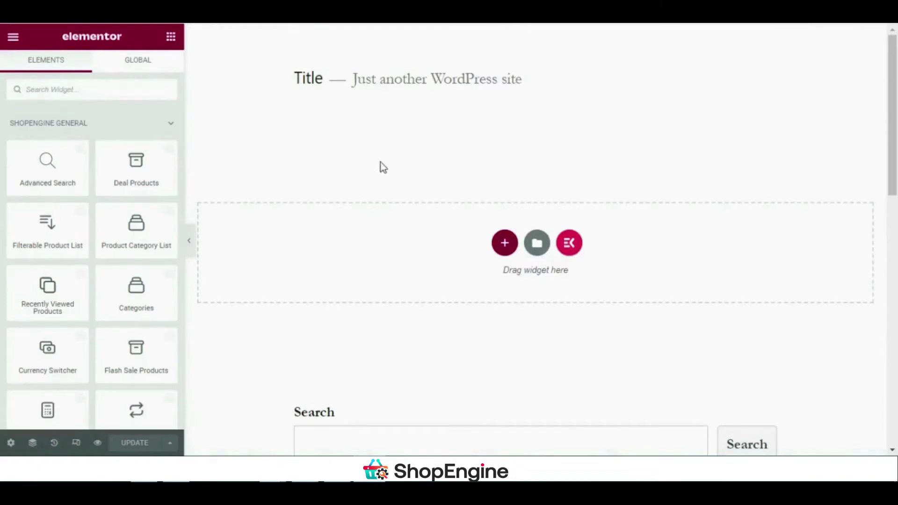
left_click(11, 36)
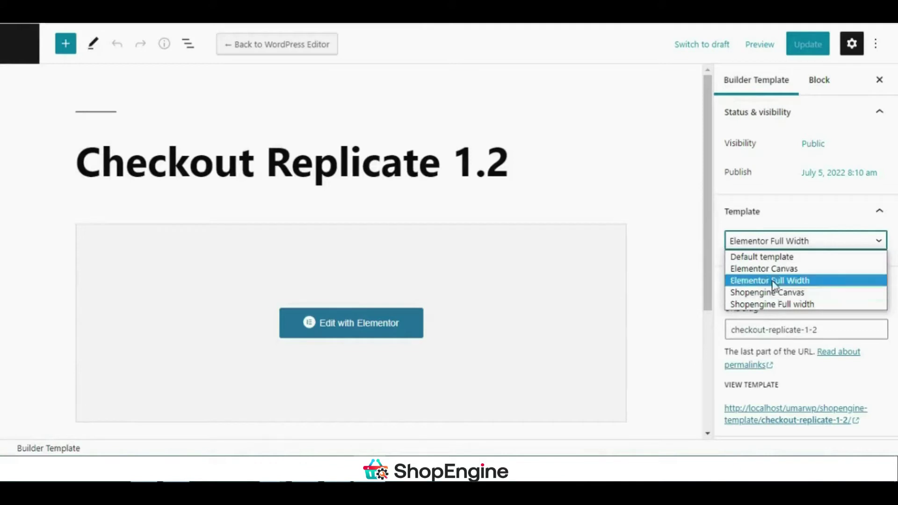
left_click(771, 310)
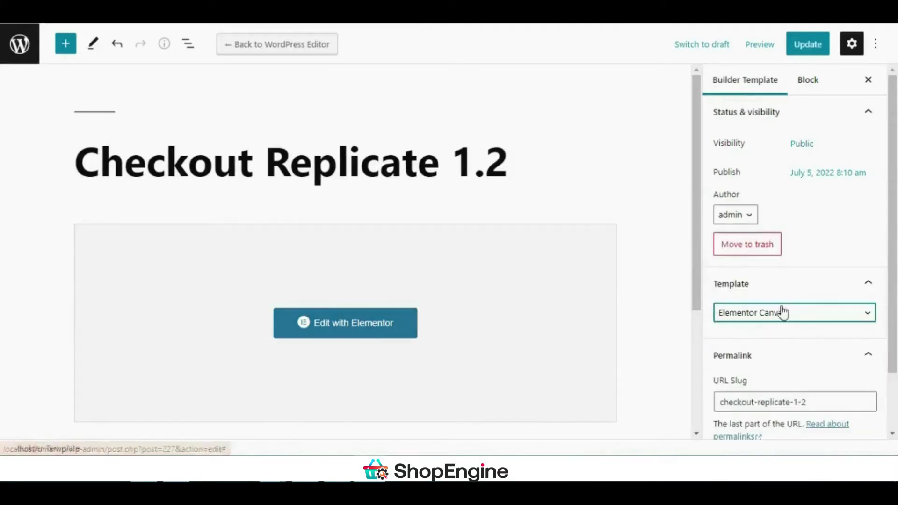
left_click(800, 45)
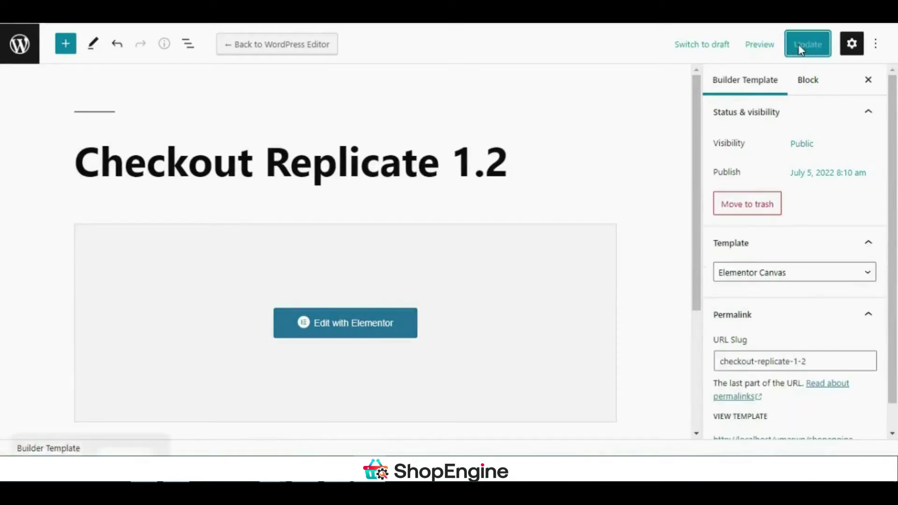
left_click(354, 331)
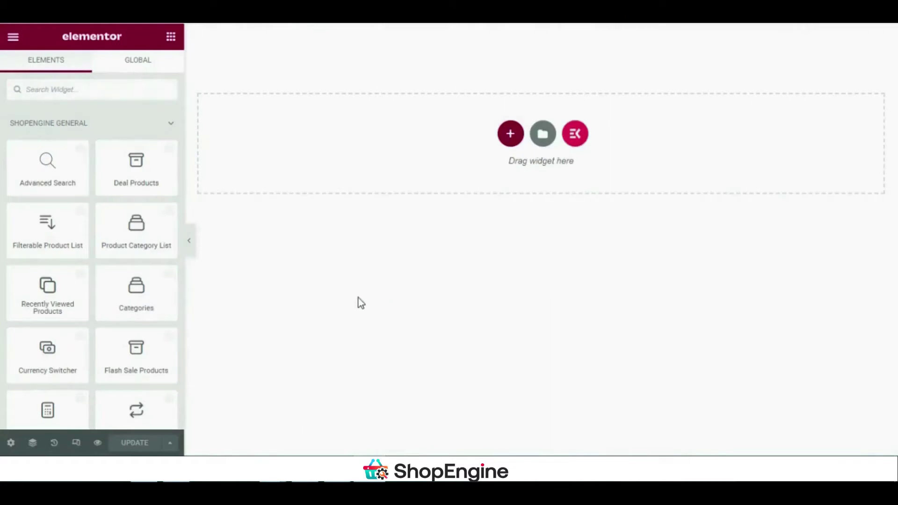
Step: Add a two-column section, then a one-column section moved above it to the page top
left_click(508, 140)
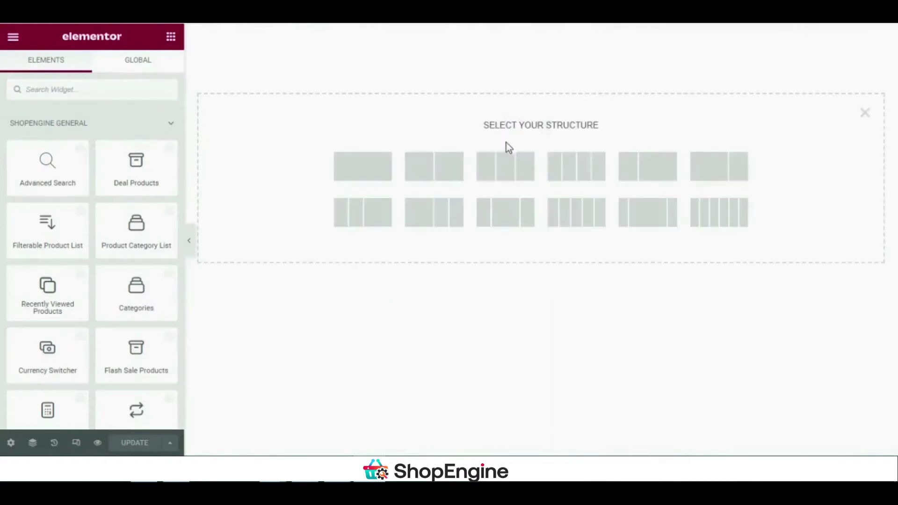
left_click(444, 167)
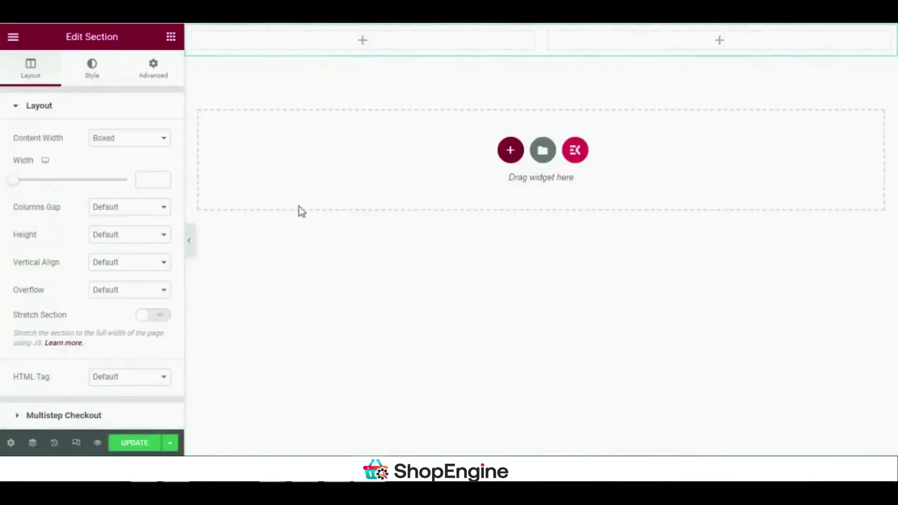
left_click(514, 145)
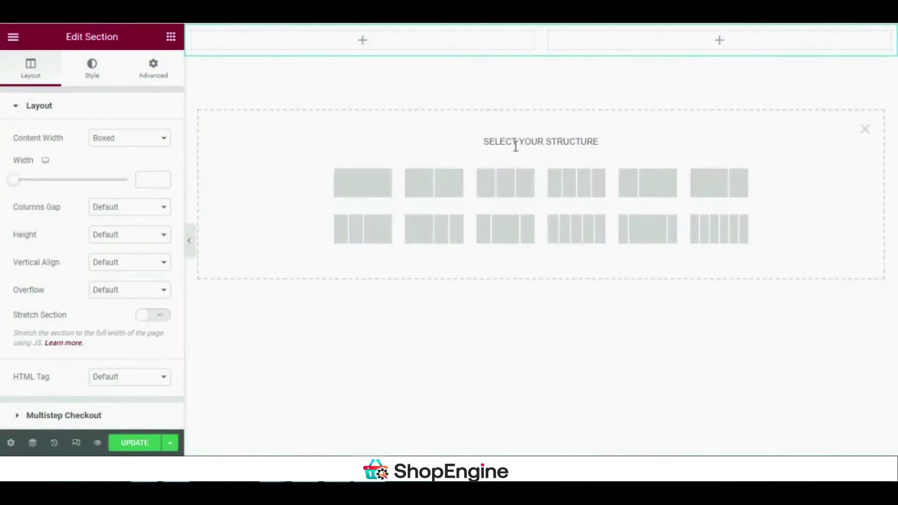
left_click(379, 192)
left_click_drag(541, 58, 564, 38)
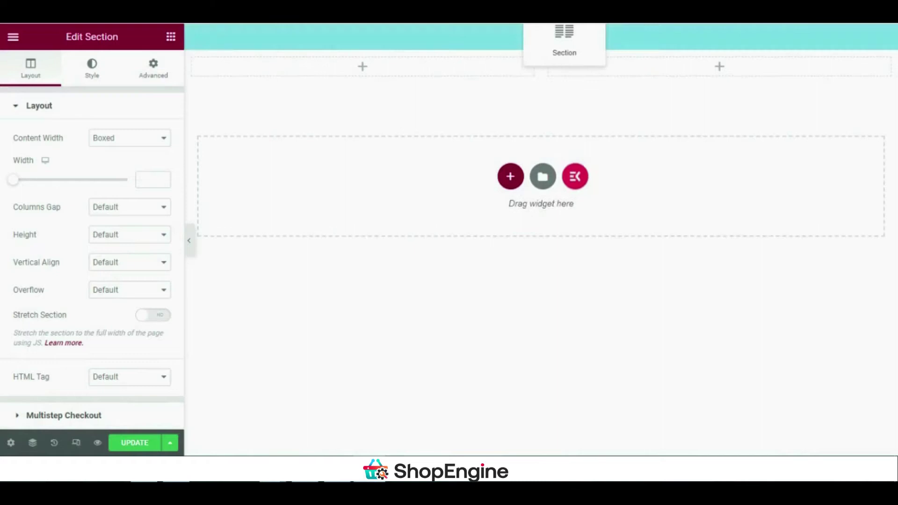
left_click_drag(504, 57, 501, 51)
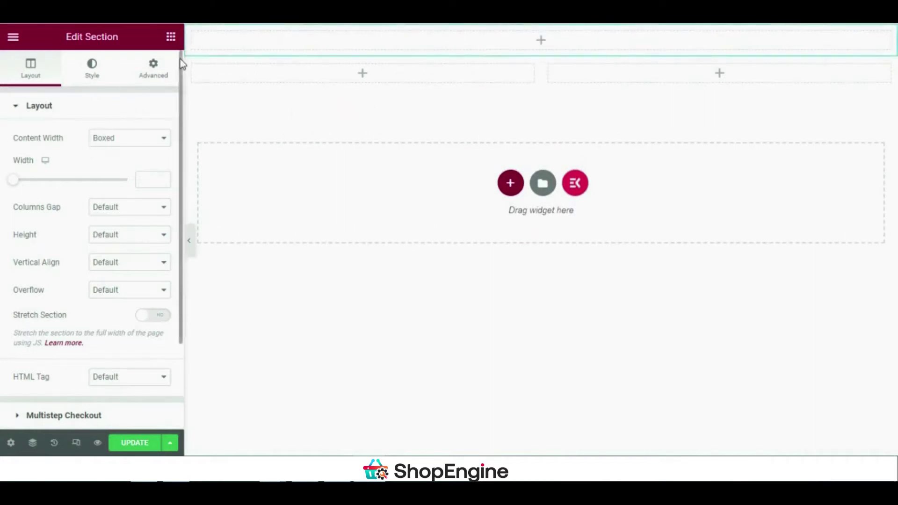
Step: Drop a Heading widget into the top section, set its title to CHECKOUT, and centre it
left_click(174, 38)
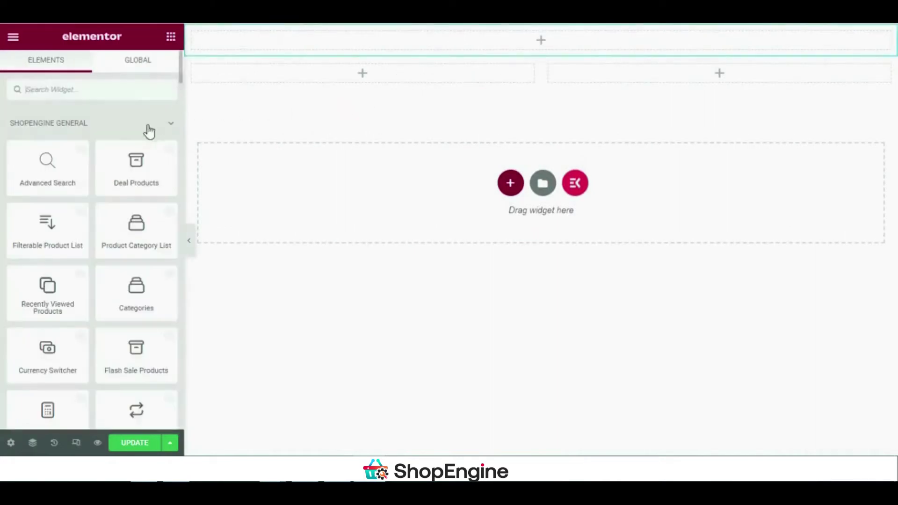
left_click(129, 93)
type("Headin")
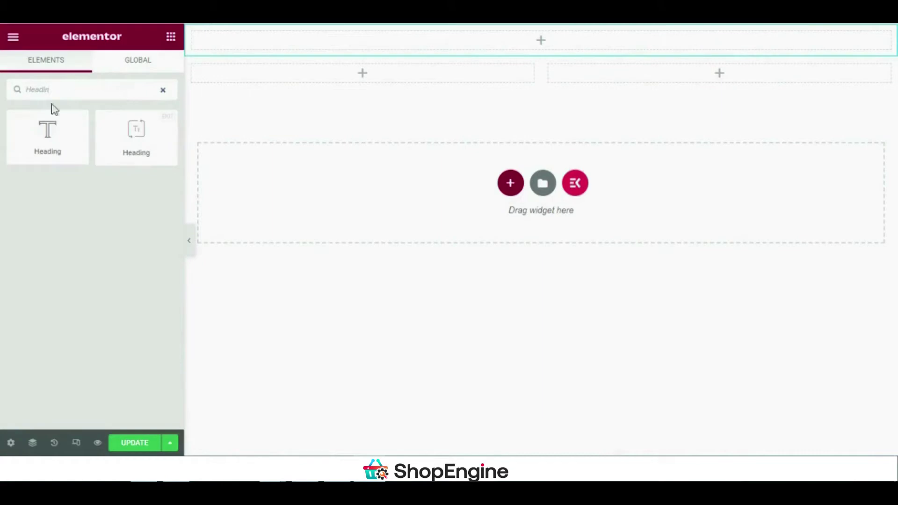
left_click_drag(54, 109, 431, 56)
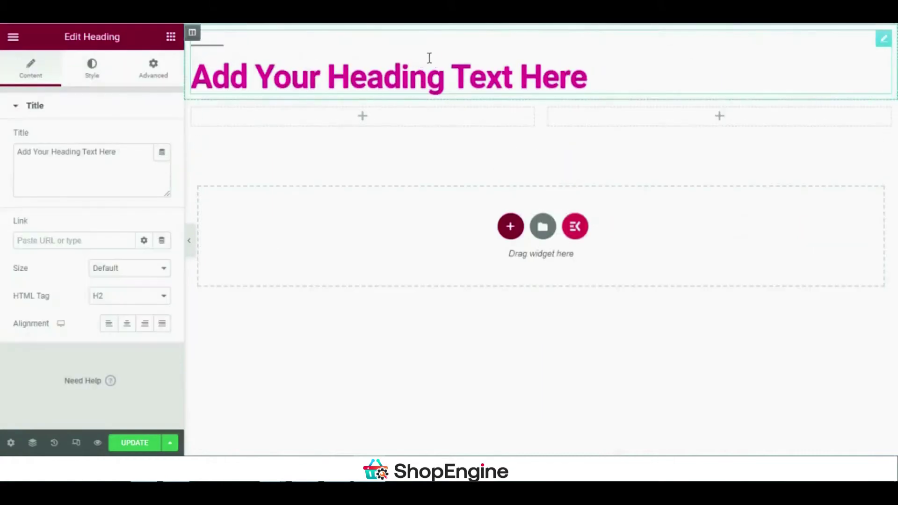
left_click_drag(134, 153, 2, 156)
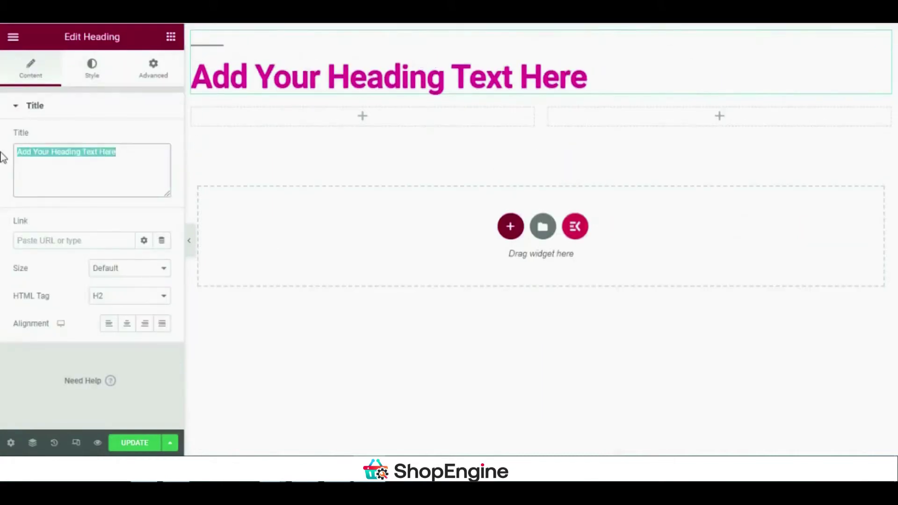
type("Check")
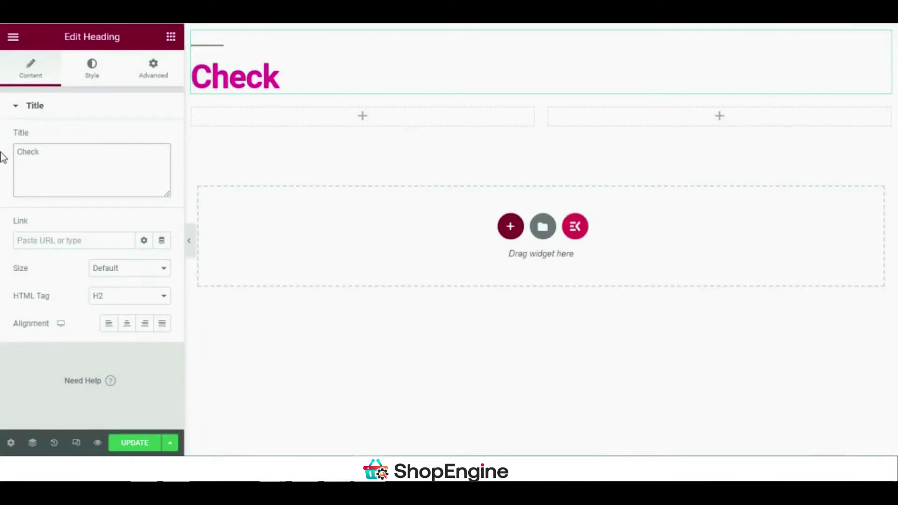
type("out")
key("Left")
key("Left")
key("BackSpace")
type("O")
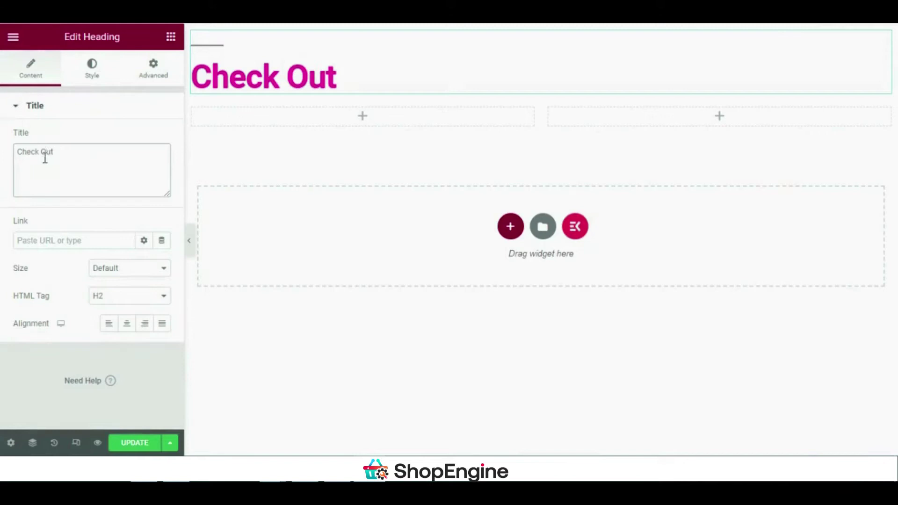
left_click_drag(73, 155, 3, 163)
type("CHE")
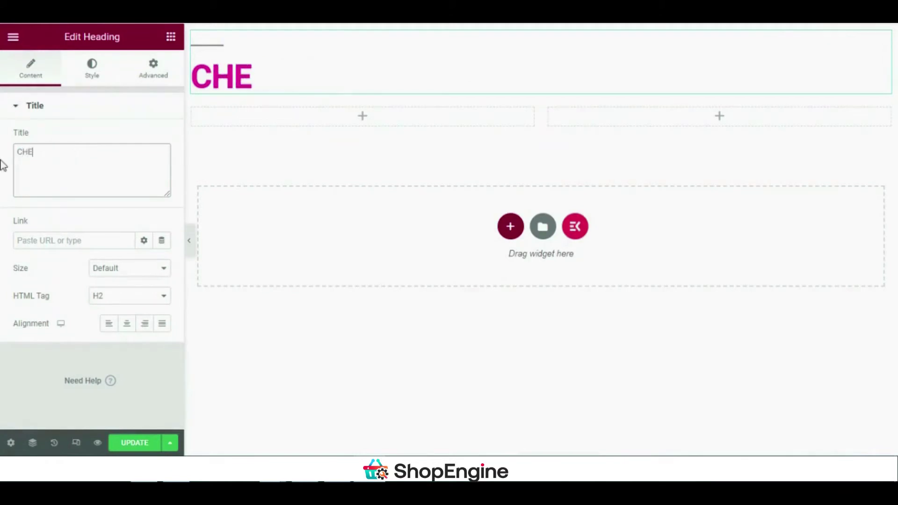
type("CKOUT")
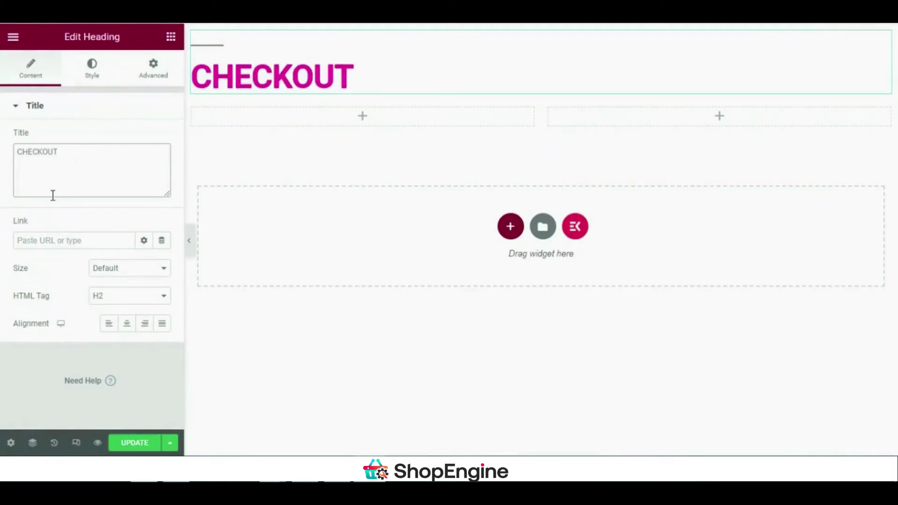
left_click(126, 324)
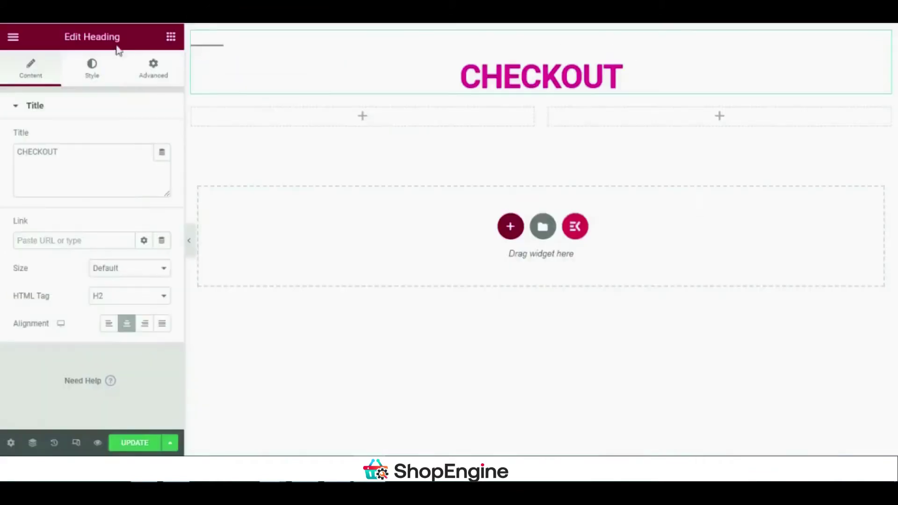
Step: Set the CHECKOUT heading size to XL after trying Medium, Small and Large
left_click(129, 273)
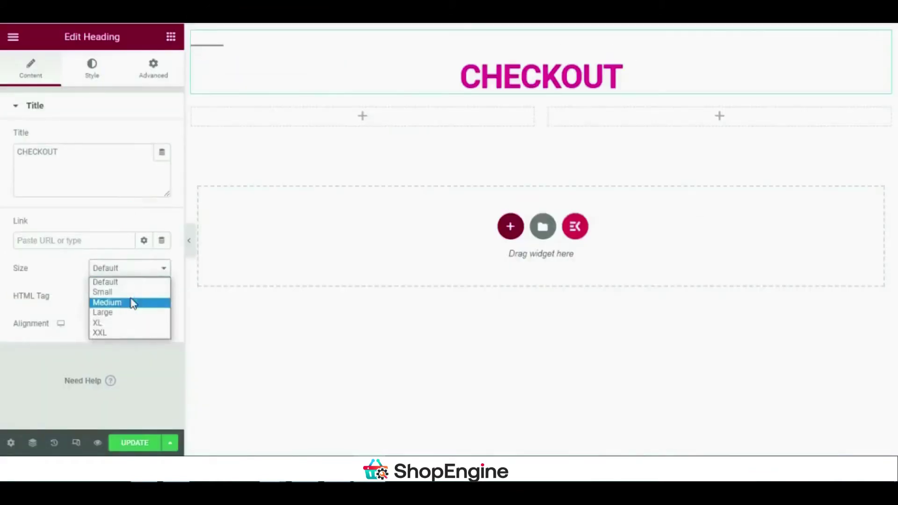
left_click(132, 302)
left_click(135, 270)
left_click(132, 292)
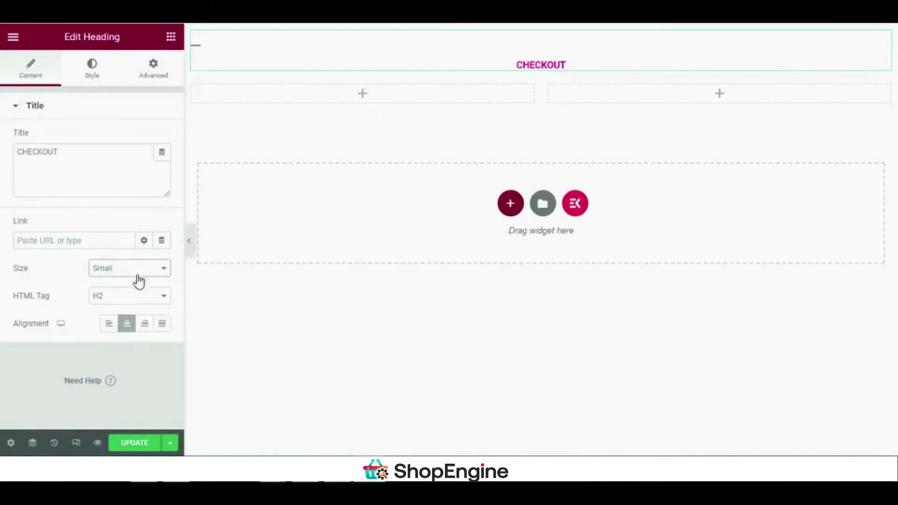
left_click(137, 270)
left_click(126, 313)
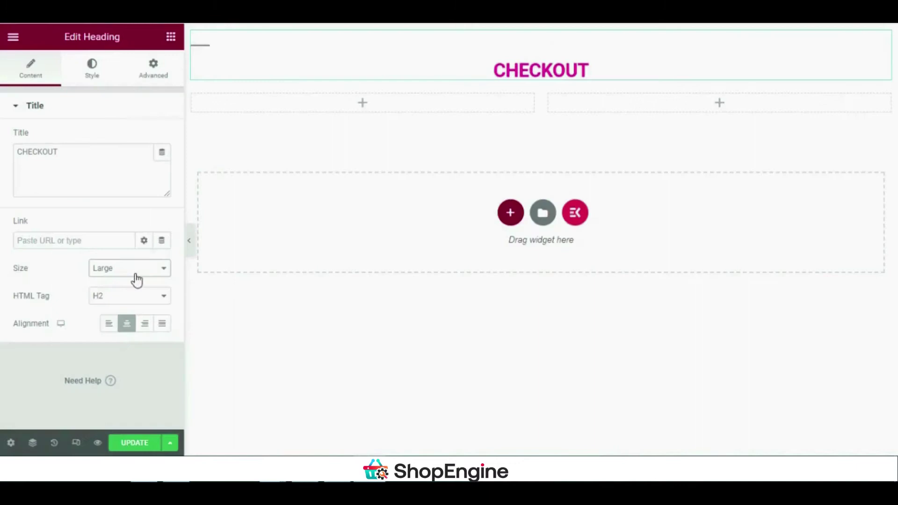
left_click(135, 271)
left_click(133, 323)
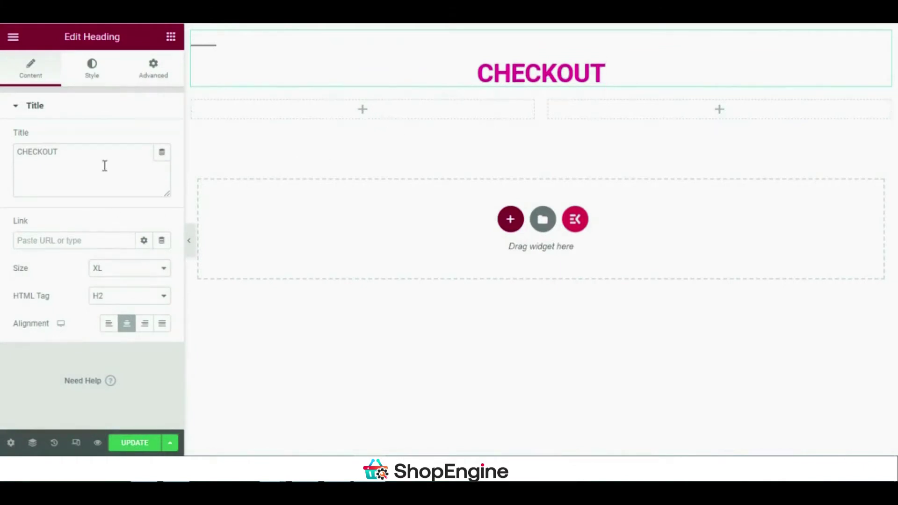
Step: Change the CHECKOUT heading's text colour from magenta to grey
left_click(106, 78)
left_click(161, 138)
mouse_move(128, 211)
left_mouse_down()
mouse_move(95, 261)
mouse_move(68, 242)
left_mouse_up()
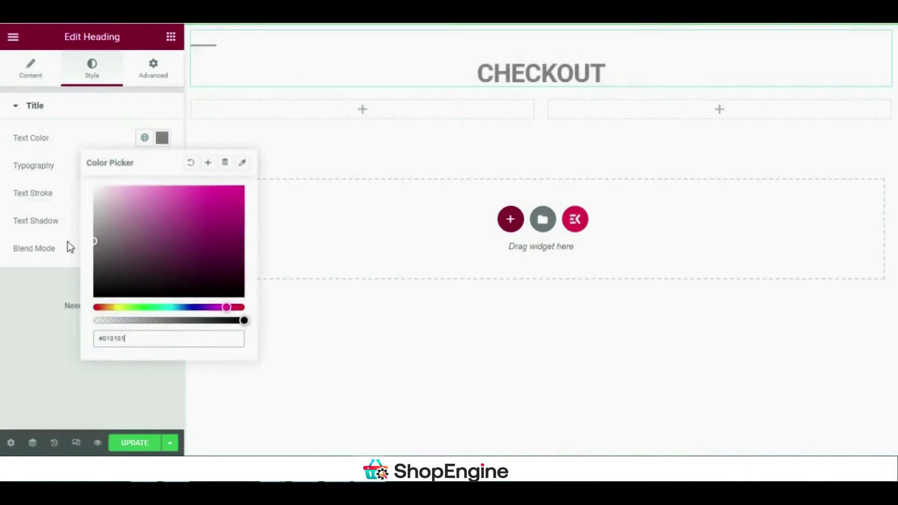
left_click(171, 98)
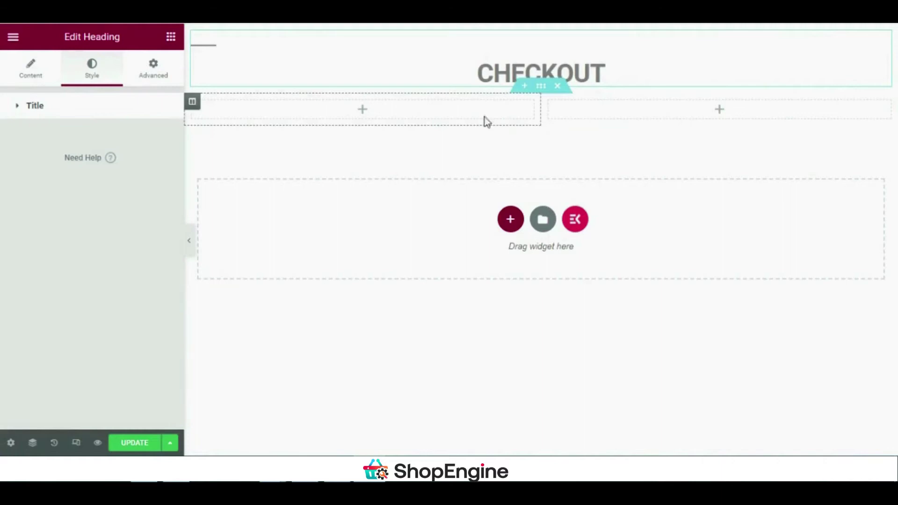
Step: Place the Checkout Form Billing widget in the left column
left_click(361, 114)
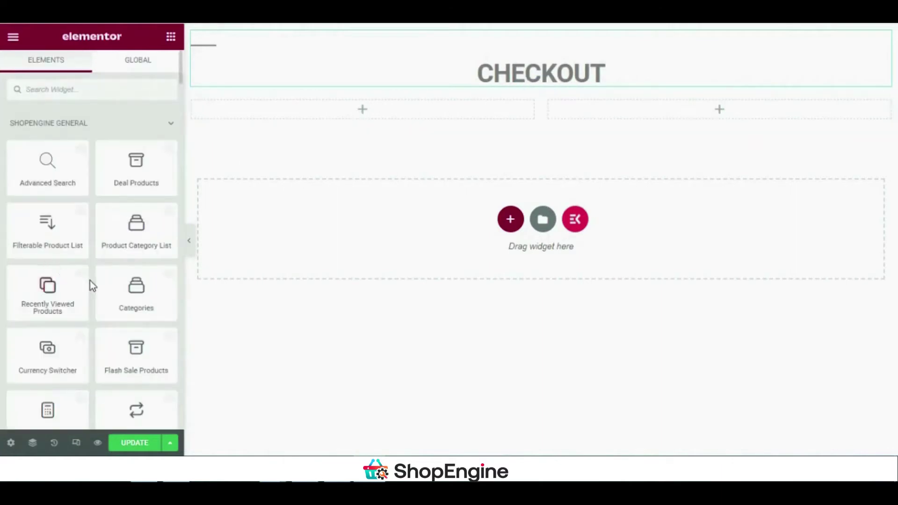
scroll(92, 283, "down", 5)
scroll(94, 285, "down", 8)
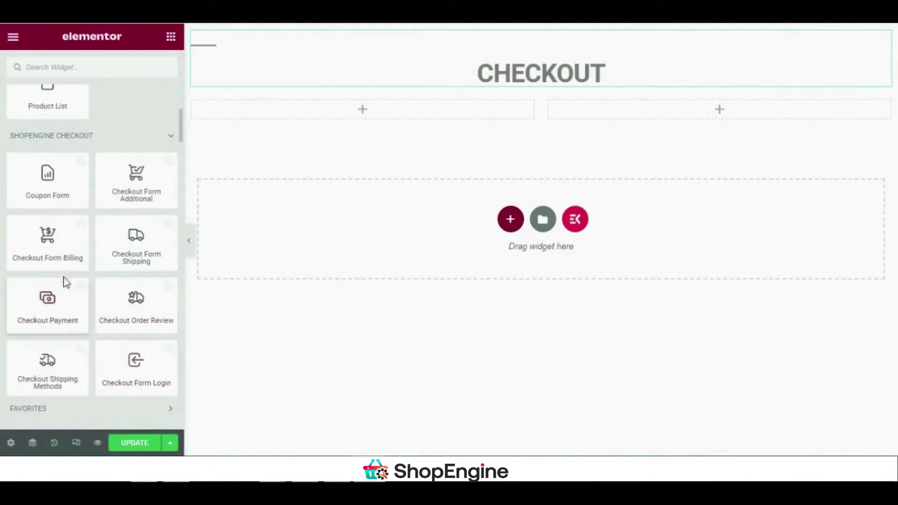
left_click_drag(60, 260, 392, 120)
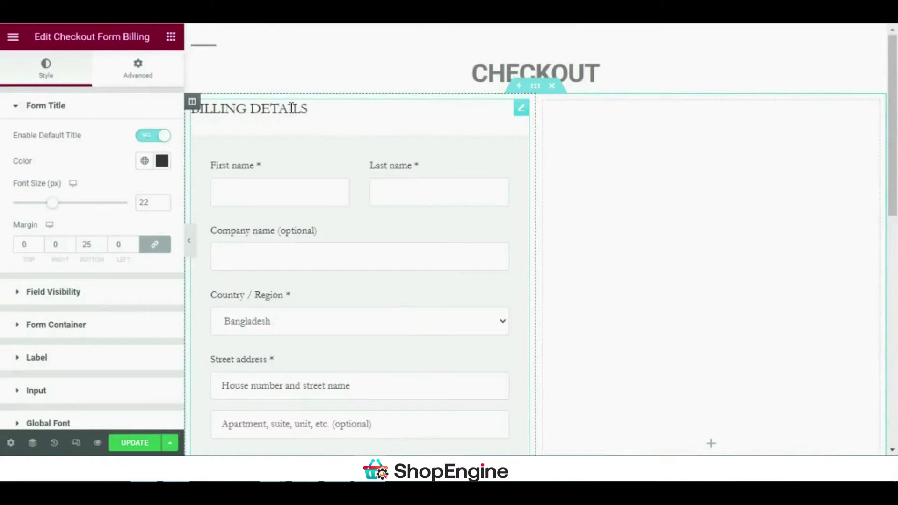
Step: Set the billing form's global primary typography font family to Arial
scroll(74, 273, "down", 2)
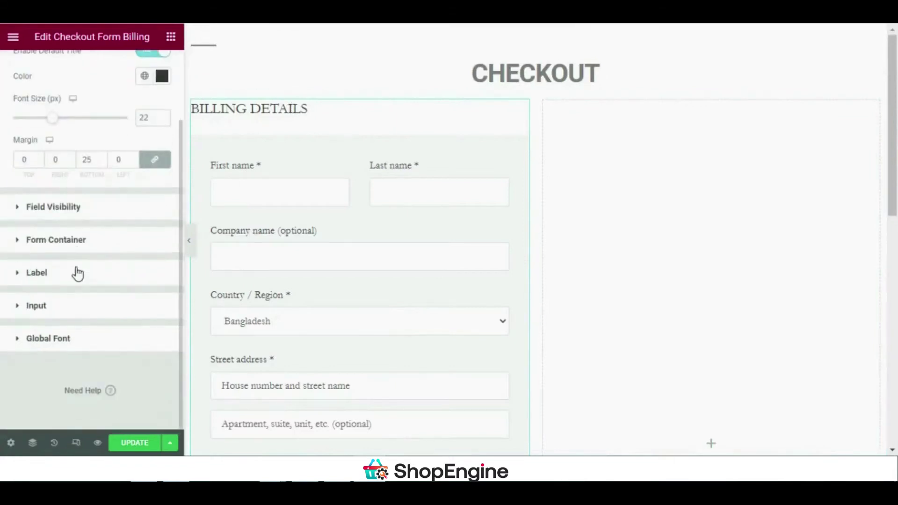
left_click(82, 344)
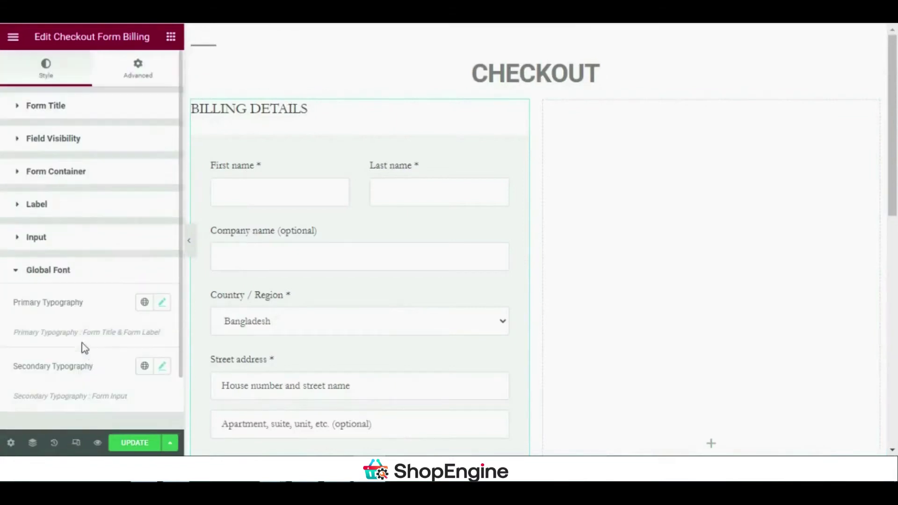
left_click(163, 302)
left_click(128, 369)
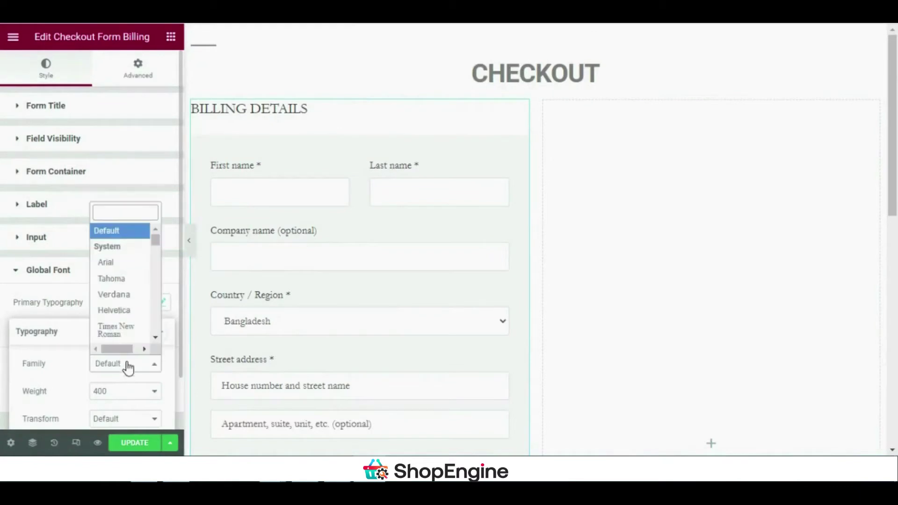
left_click(126, 265)
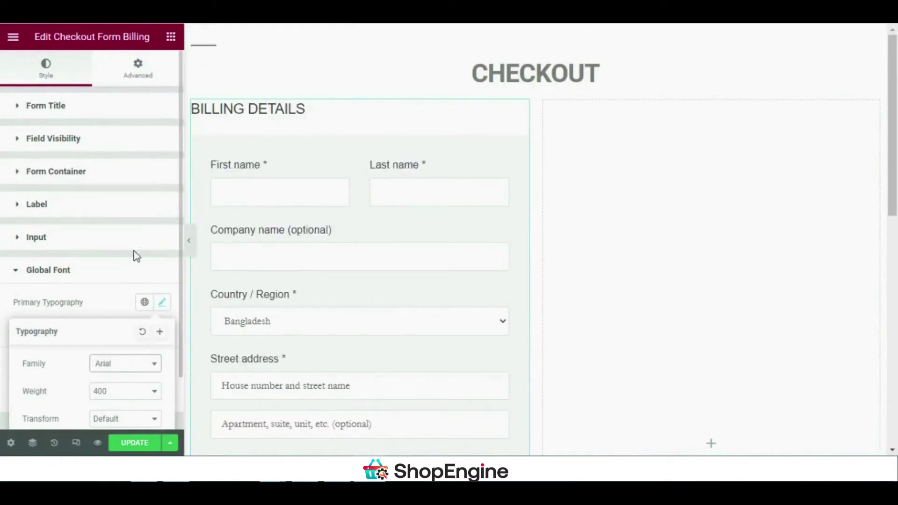
left_click(93, 273)
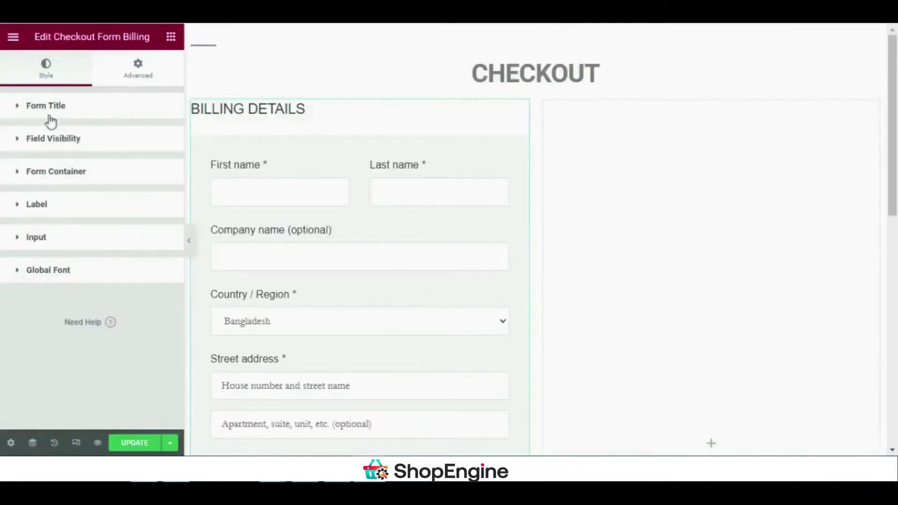
Step: Turn off the billing form's default BILLING DETAILS title
left_click(49, 115)
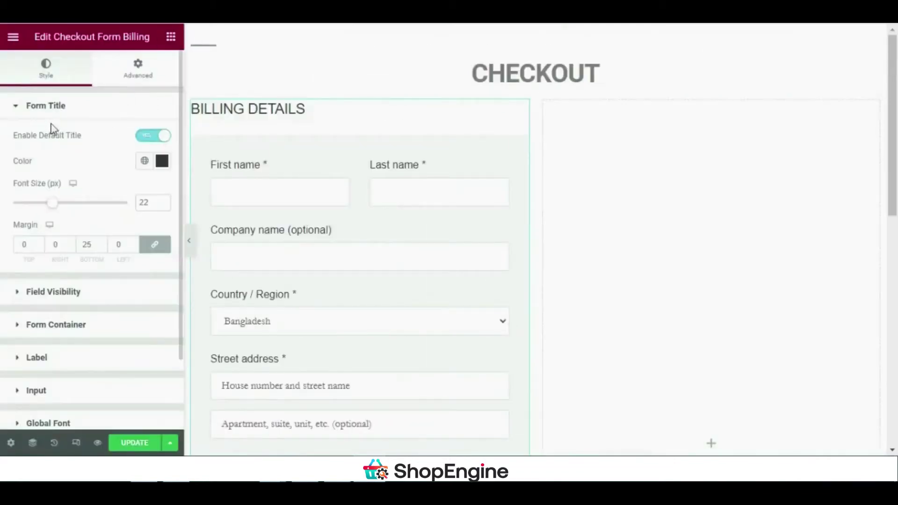
left_click(159, 135)
left_click(47, 114)
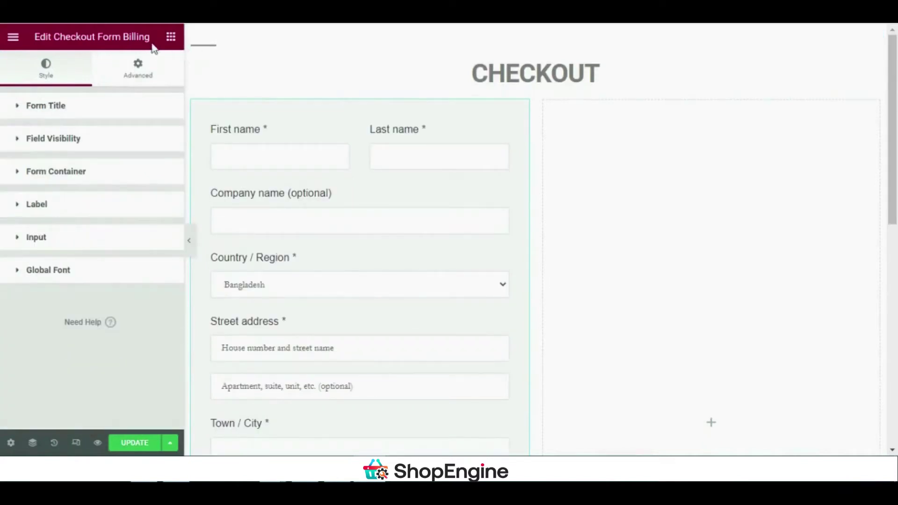
Step: Add a Medium-size H2 Heading widget above the billing form
left_click(171, 37)
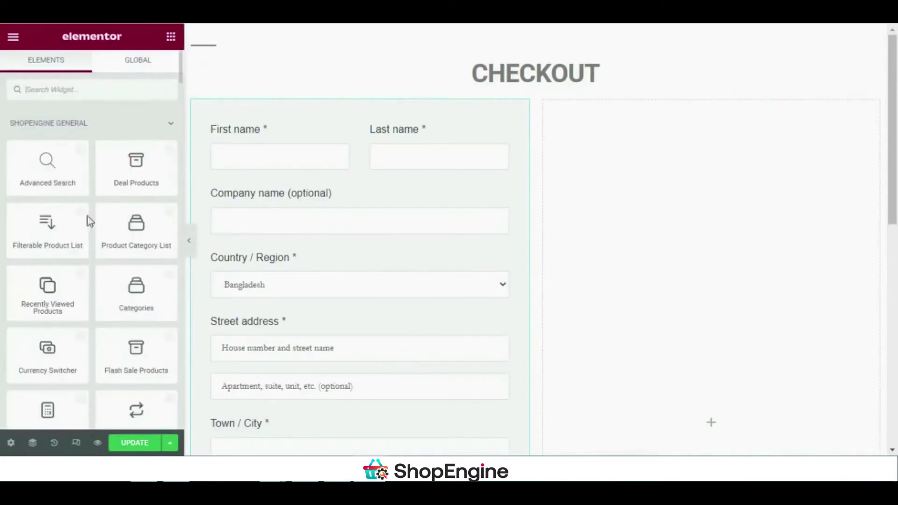
left_click(98, 85)
type("hea")
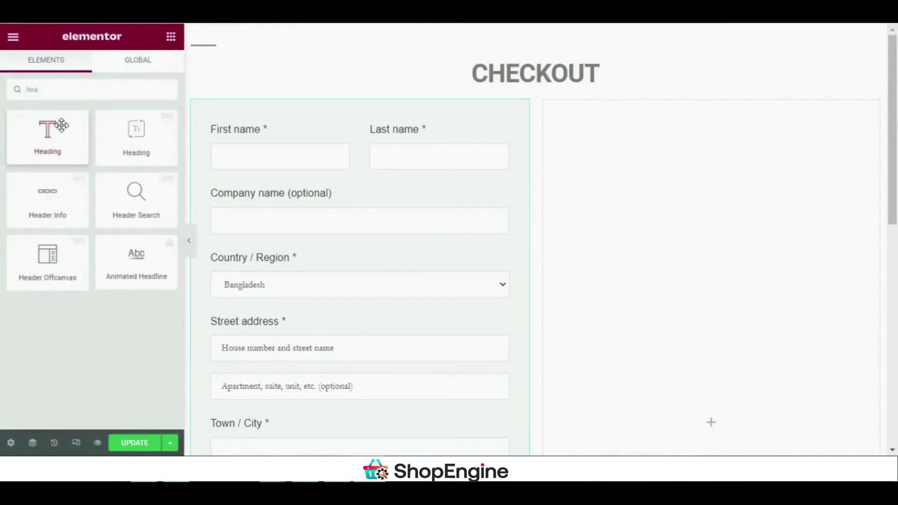
left_click_drag(65, 122, 356, 107)
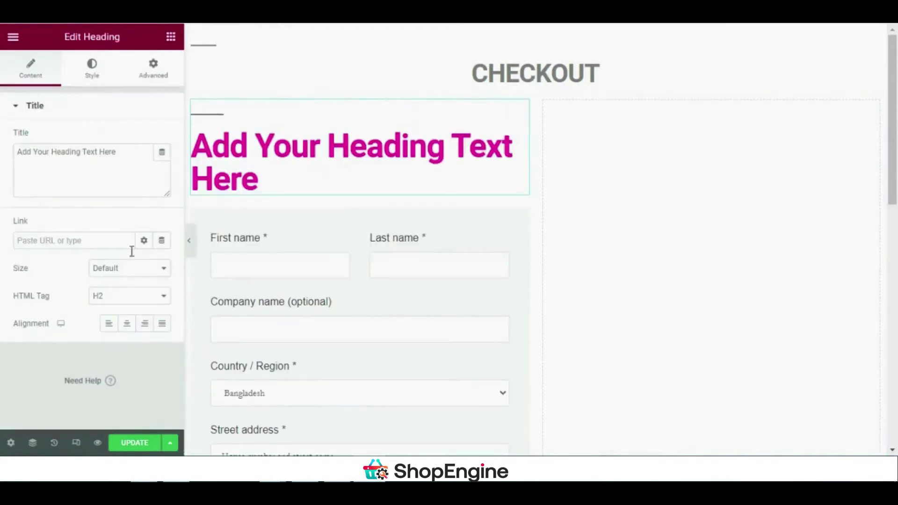
left_click(132, 268)
left_click(132, 302)
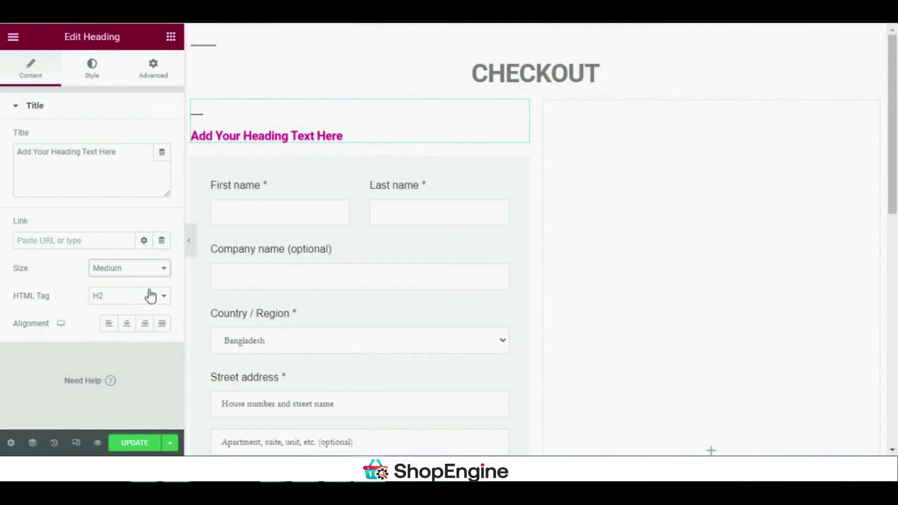
left_click(122, 296)
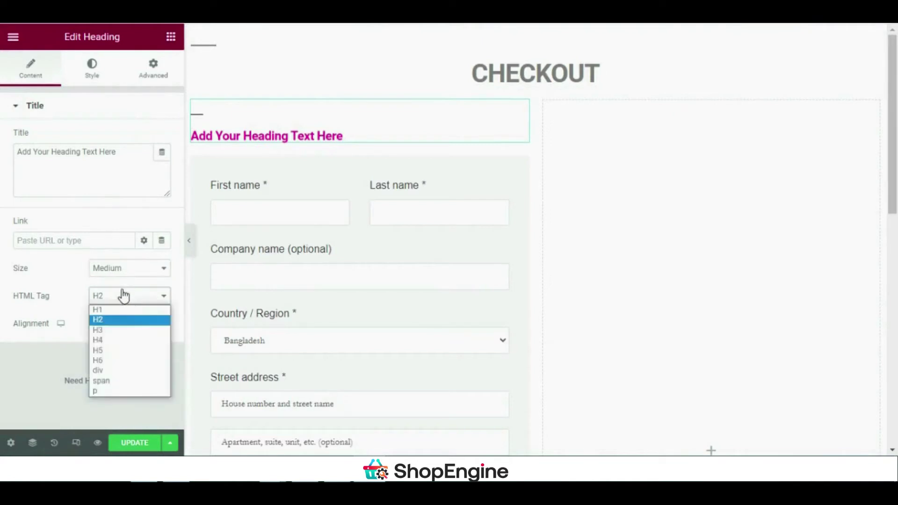
left_click(117, 317)
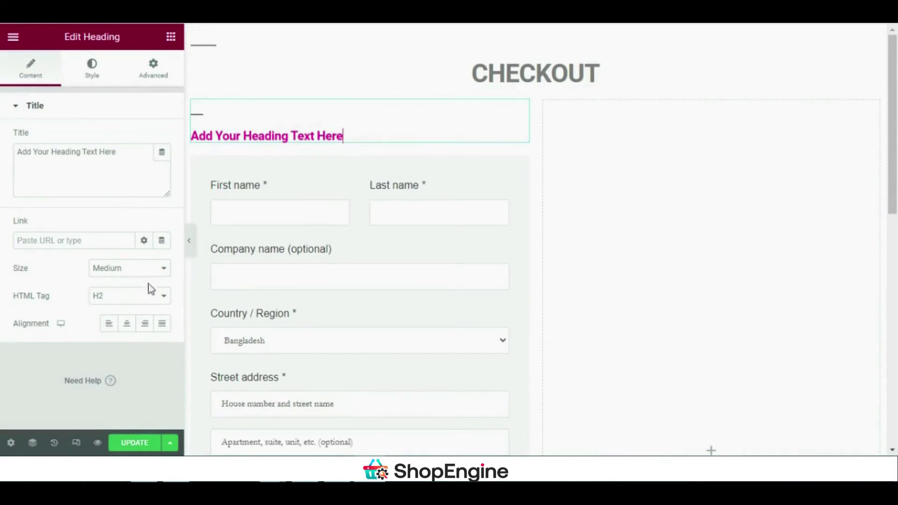
Step: Set the new heading's text colour to dark grey
left_click(90, 77)
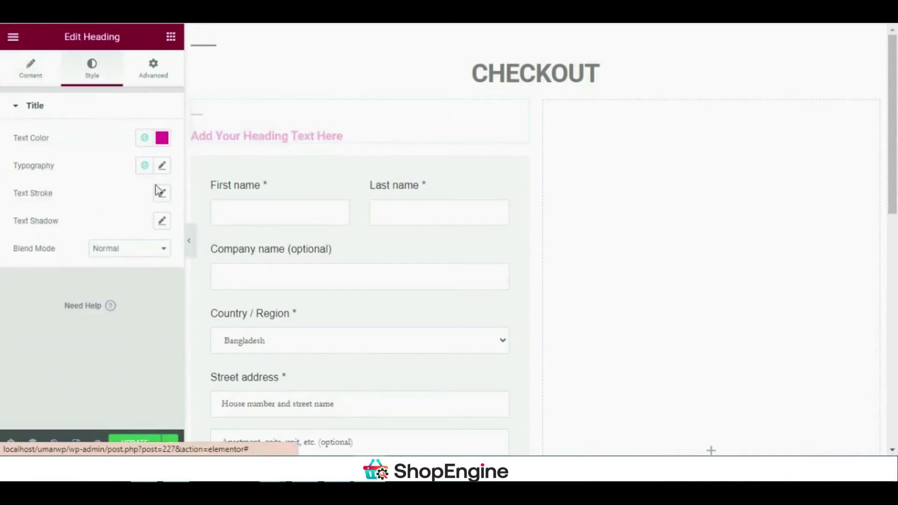
left_click(162, 138)
left_click_drag(170, 255, 39, 312)
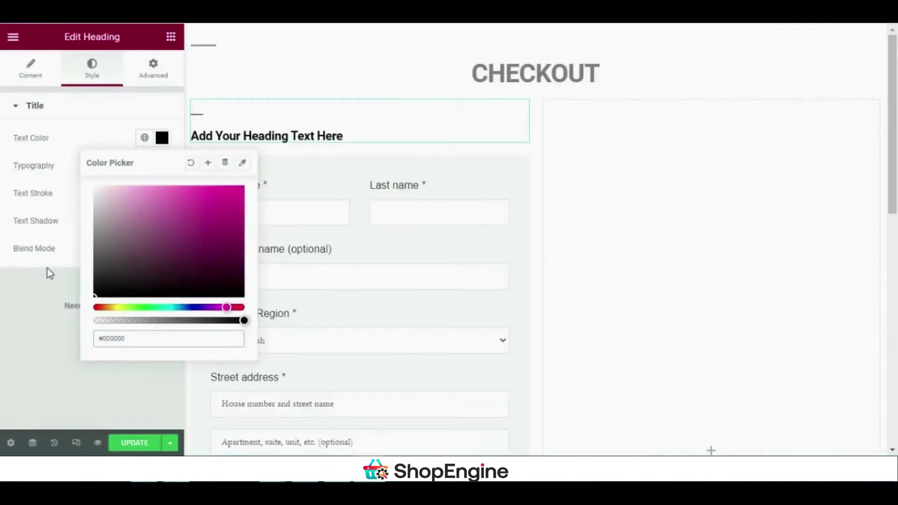
left_click(48, 277)
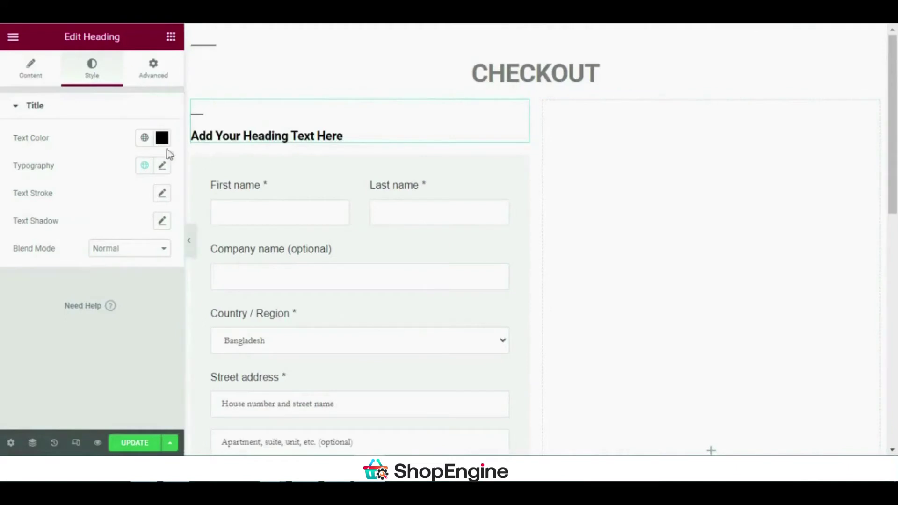
left_click(162, 137)
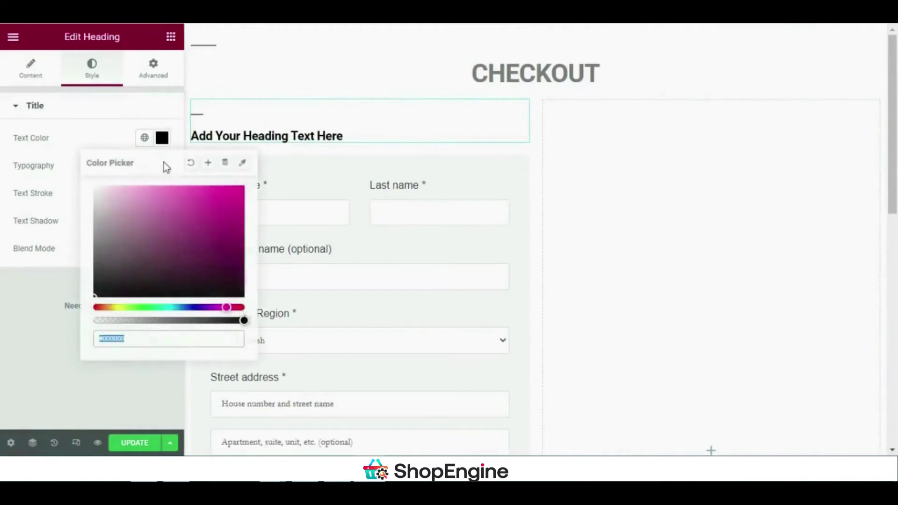
left_click(107, 257)
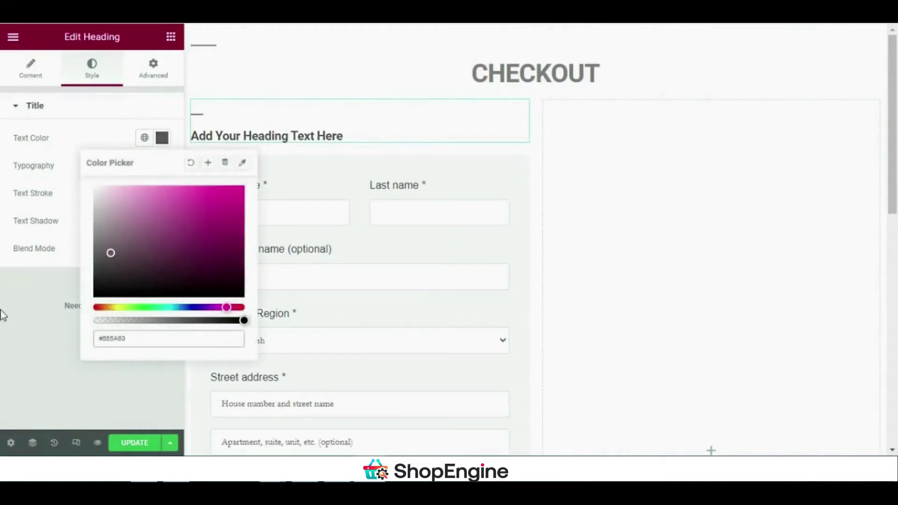
left_click(445, 120)
Step: Try the Multiply blend mode on the heading, then revert it to Normal
left_click(580, 127)
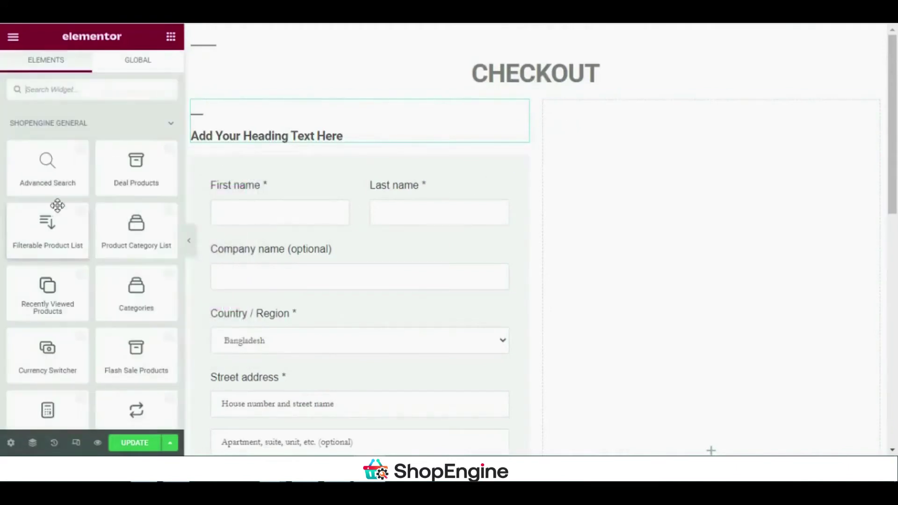
scroll(343, 200, "down", 2)
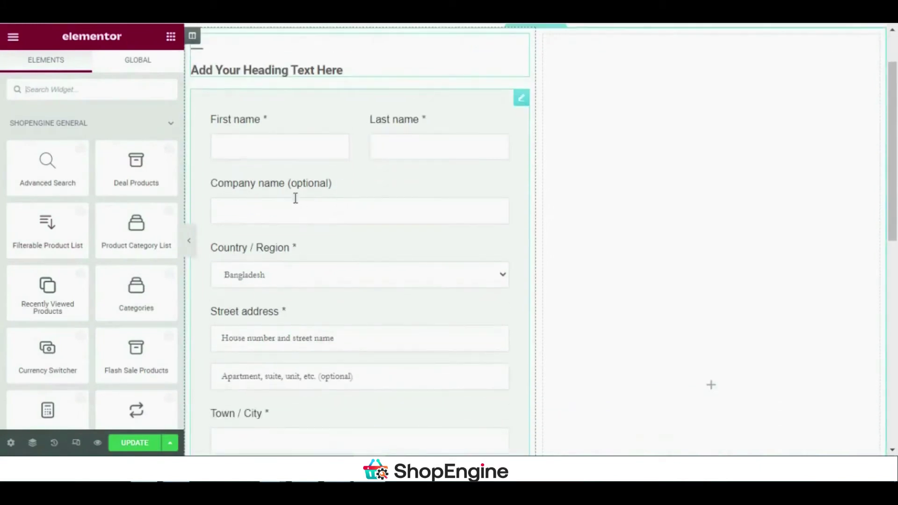
scroll(230, 125, "up", 2)
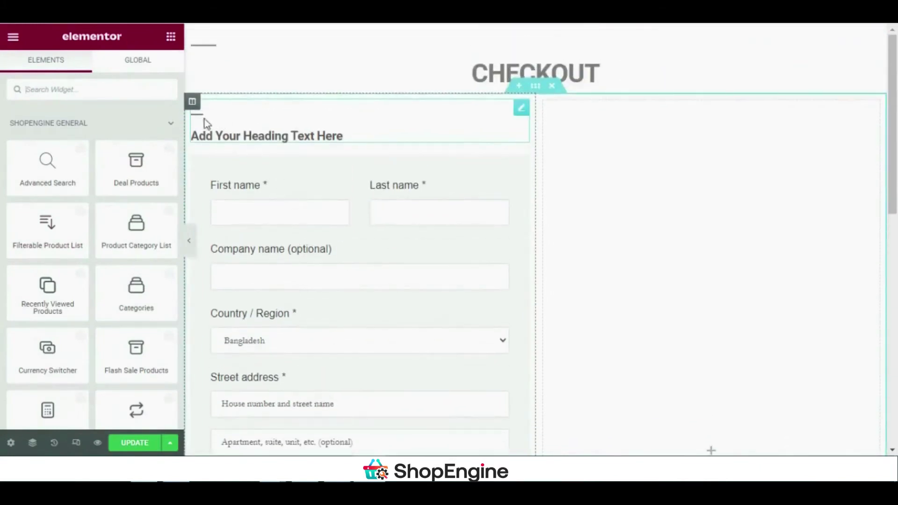
left_click(248, 125)
double_click(248, 126)
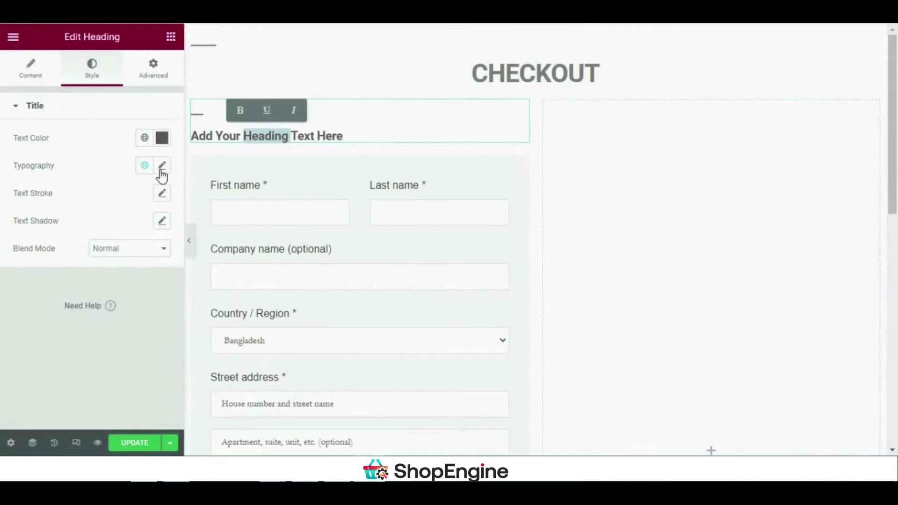
left_click(156, 253)
left_click(148, 272)
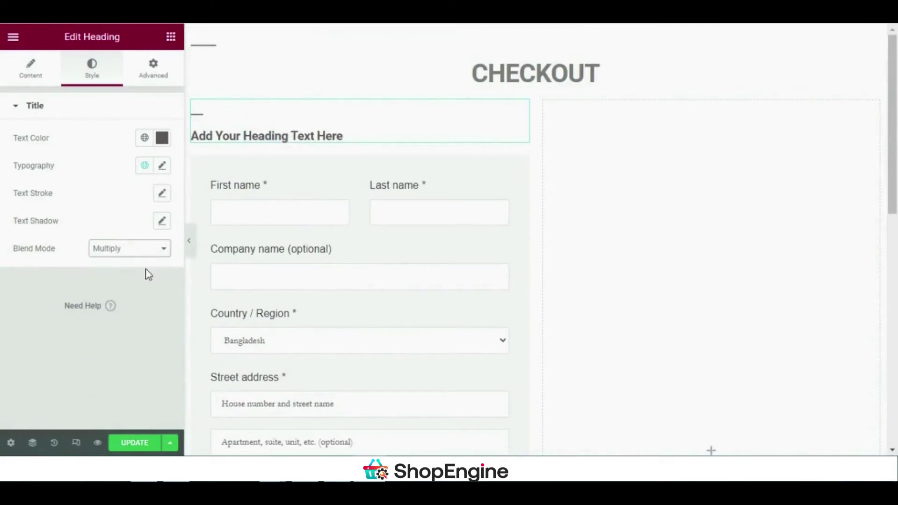
left_click(148, 248)
left_click(150, 262)
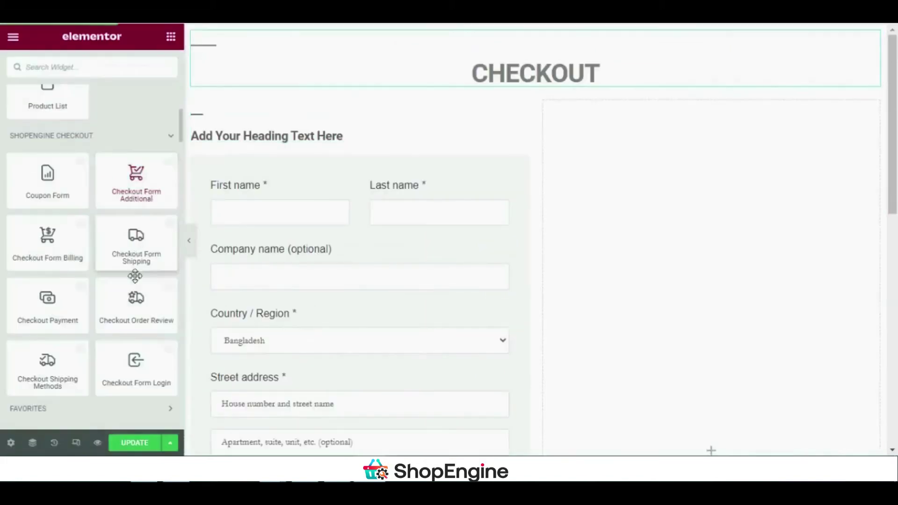
Step: Add a Checkout Order Review to the right column with table header bottom margin 3
left_click_drag(136, 300, 672, 167)
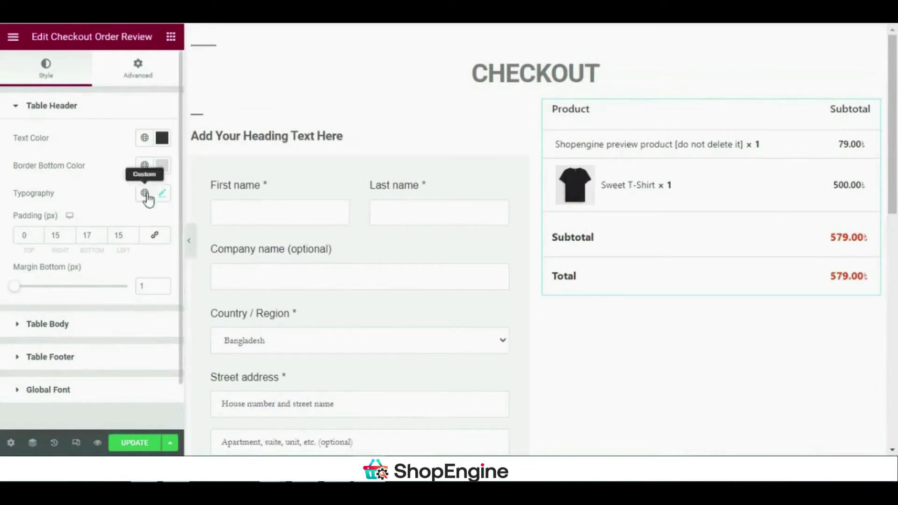
left_click(154, 70)
left_click(58, 69)
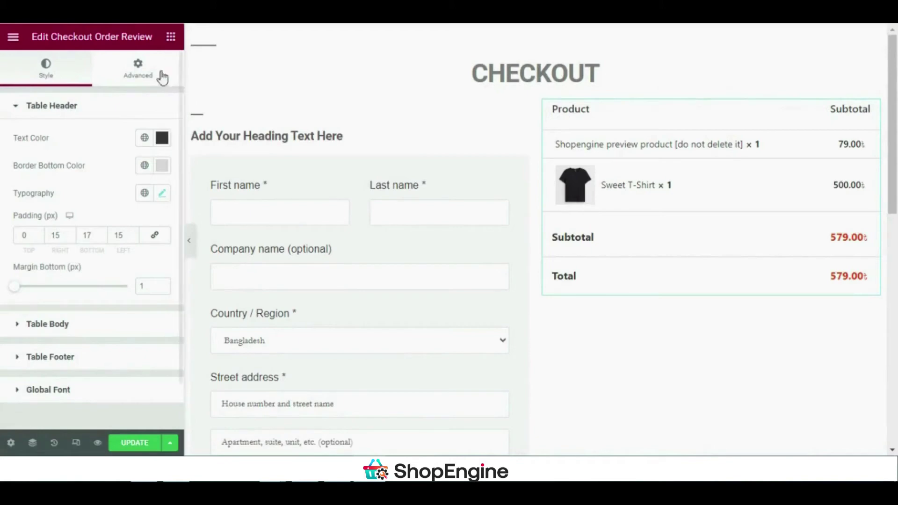
left_click_drag(17, 290, 20, 291)
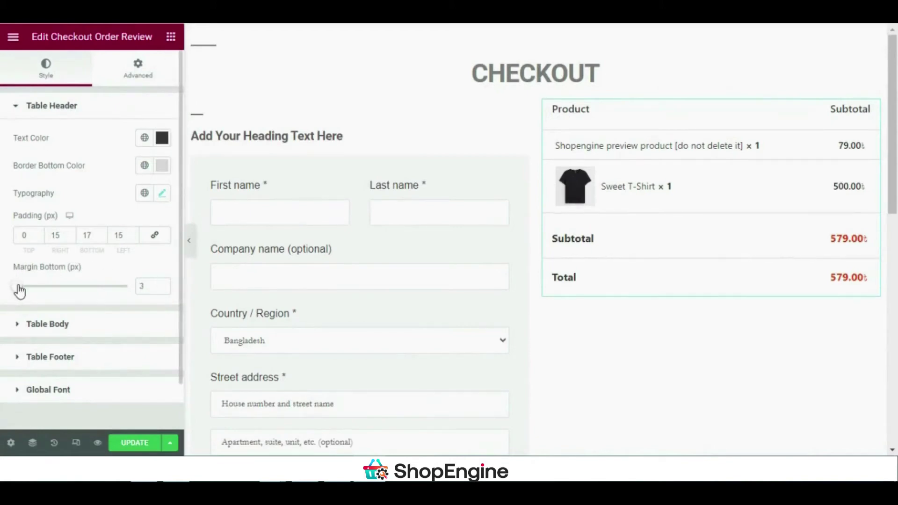
left_click(171, 36)
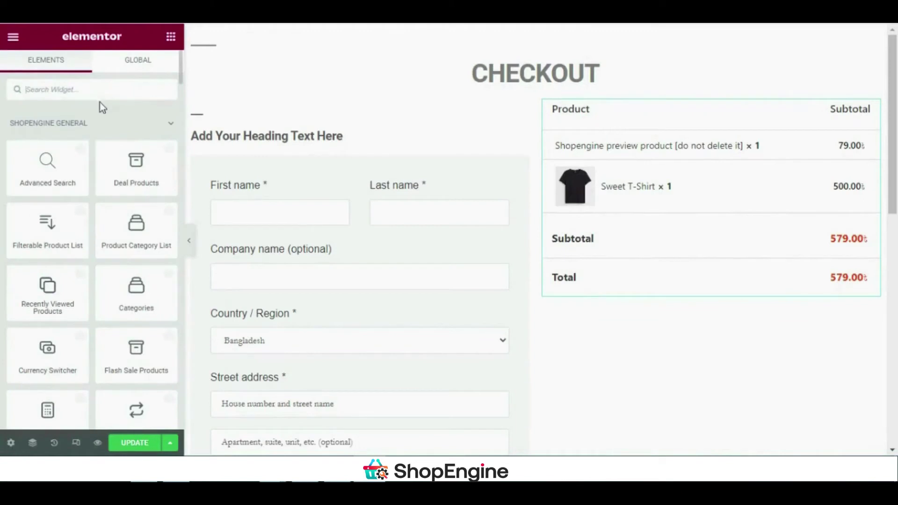
Step: Drop a Heading above the order review table and title it ORDER DETAILS
type("Head")
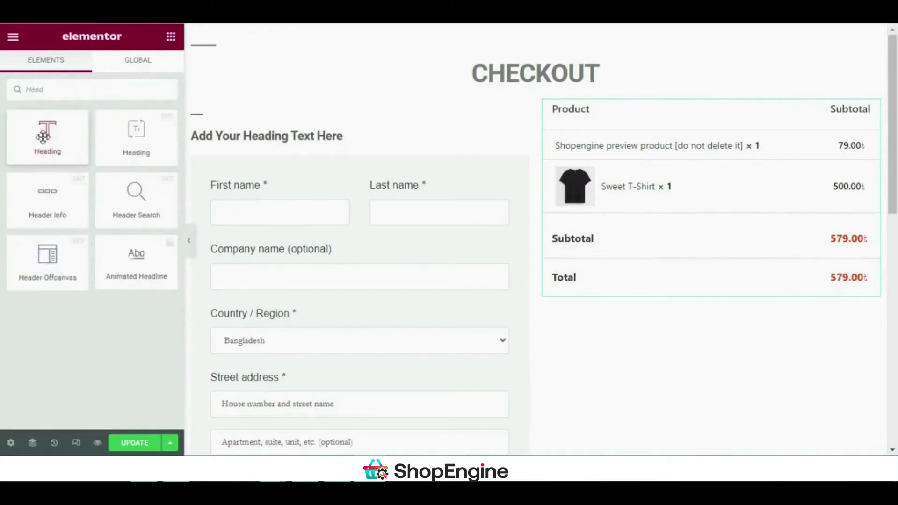
left_click_drag(42, 131, 678, 115)
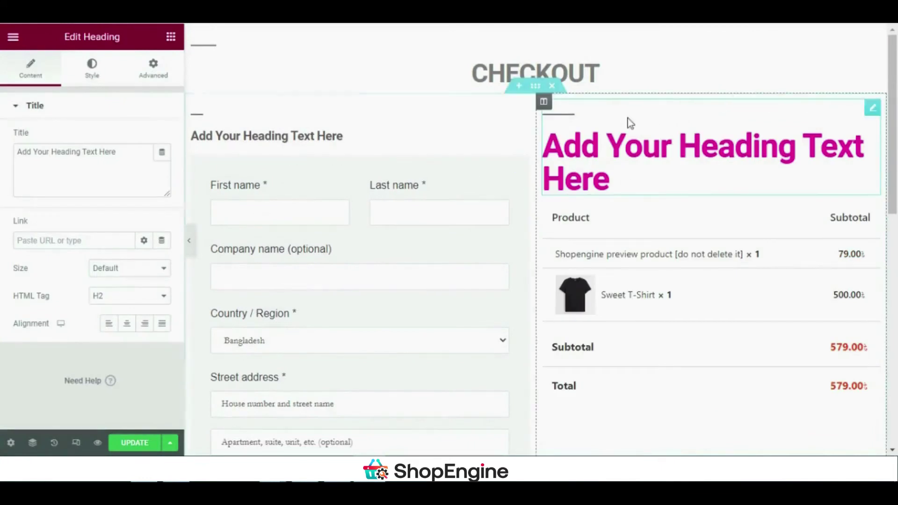
double_click(622, 148)
left_click(595, 146)
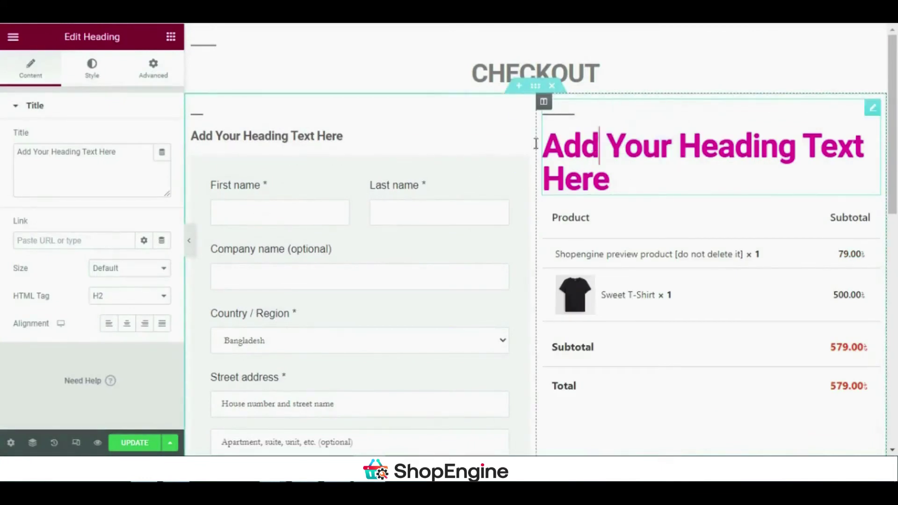
left_click_drag(121, 165, 3, 156)
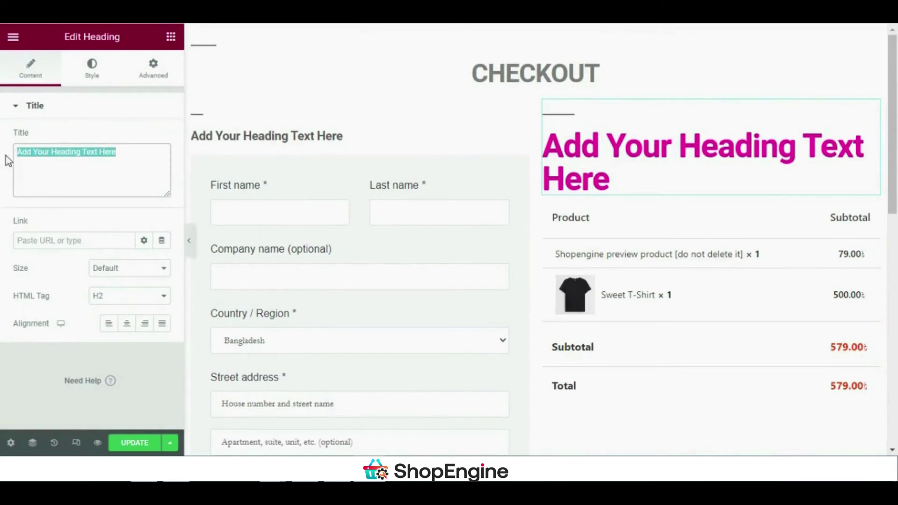
type("ORDER DEA")
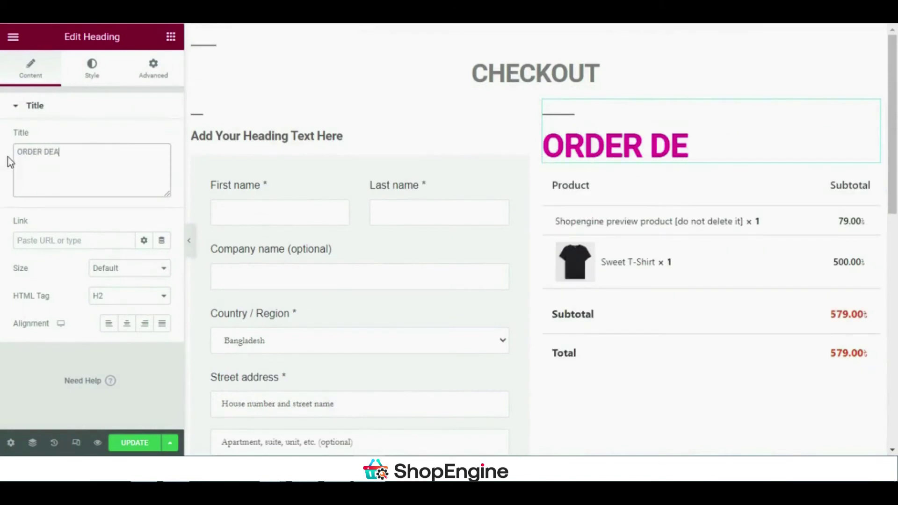
key("BackSpace")
type("TAILS")
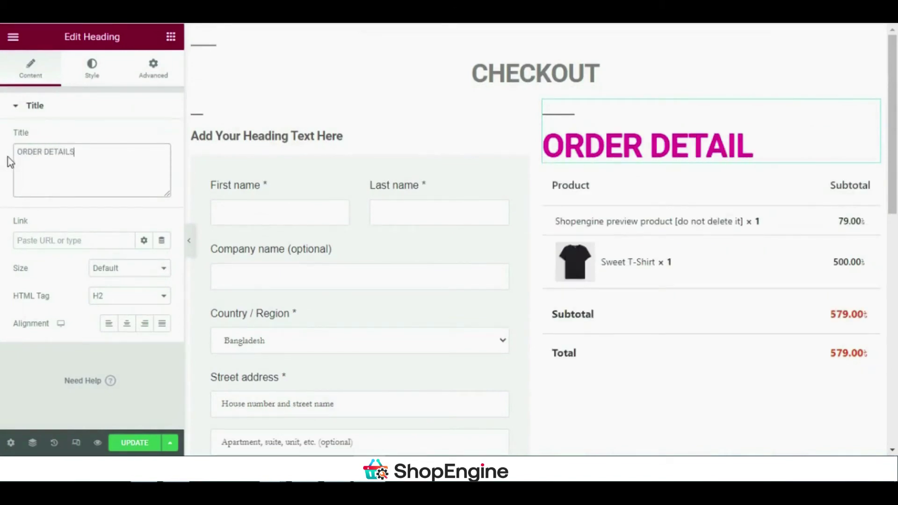
Step: Make the ORDER DETAILS heading grey and Medium size, keeping Normal blend mode
left_click(113, 75)
left_click(162, 138)
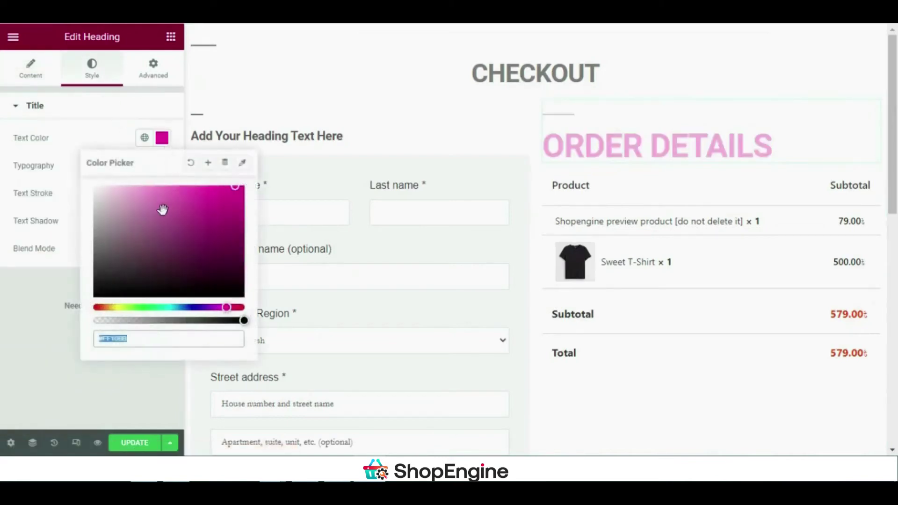
left_click_drag(162, 210, 126, 249)
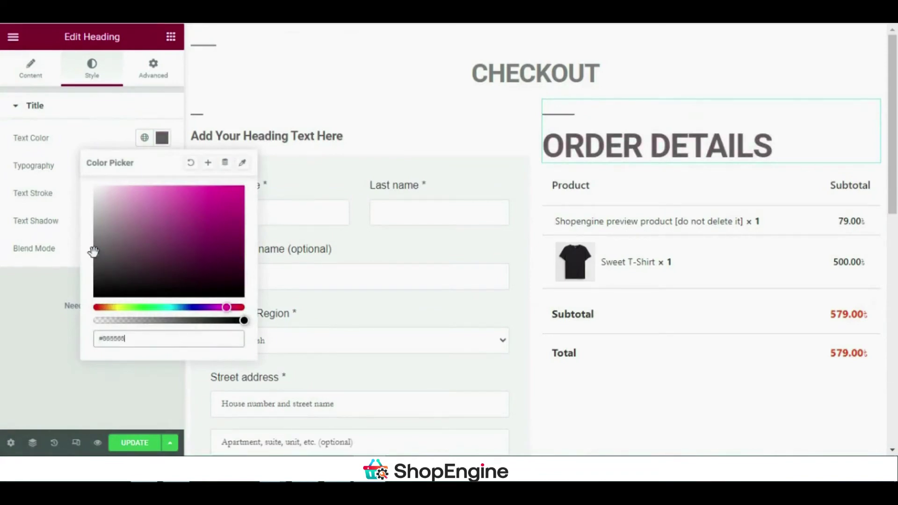
left_click(95, 138)
left_click(127, 109)
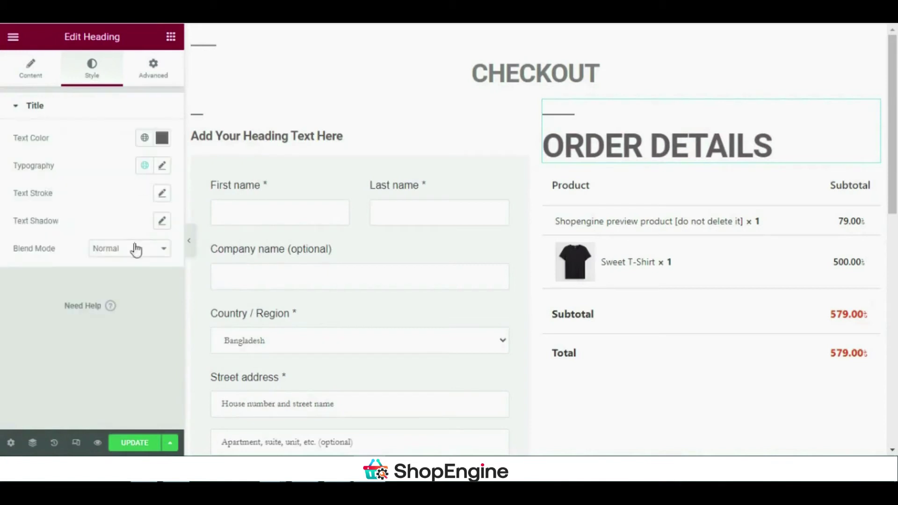
left_click(136, 248)
left_click(137, 247)
left_click(33, 79)
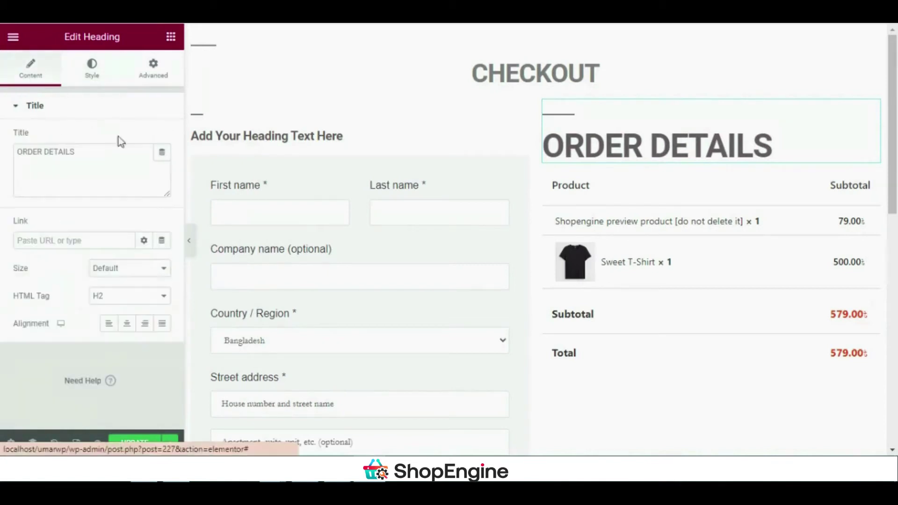
left_click(158, 271)
left_click(148, 303)
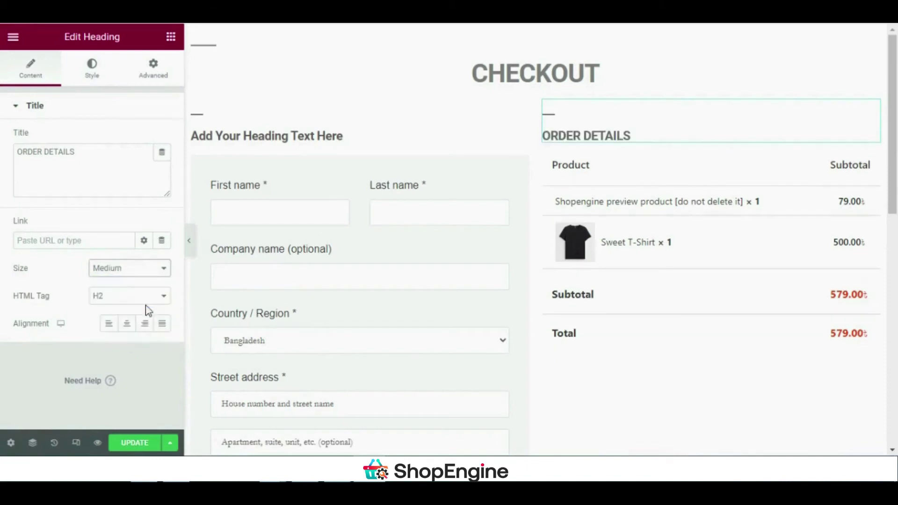
left_click(267, 131)
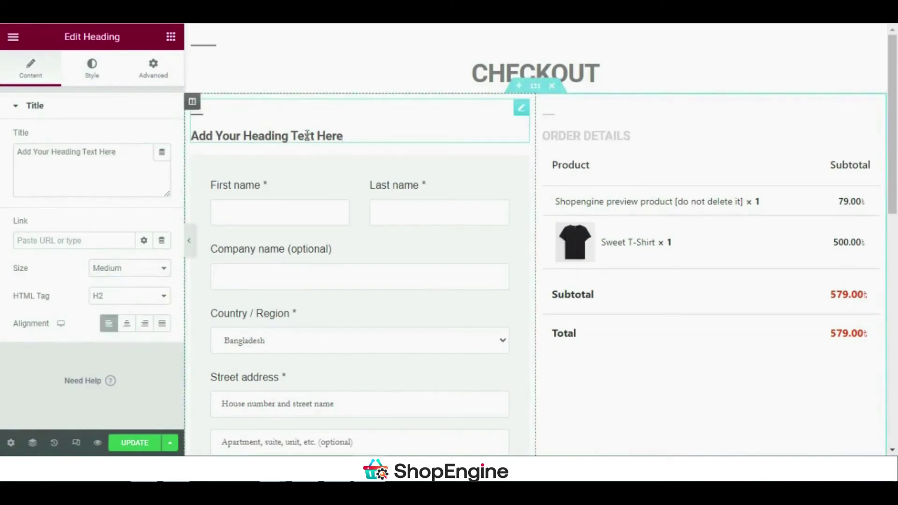
triple_click(307, 136)
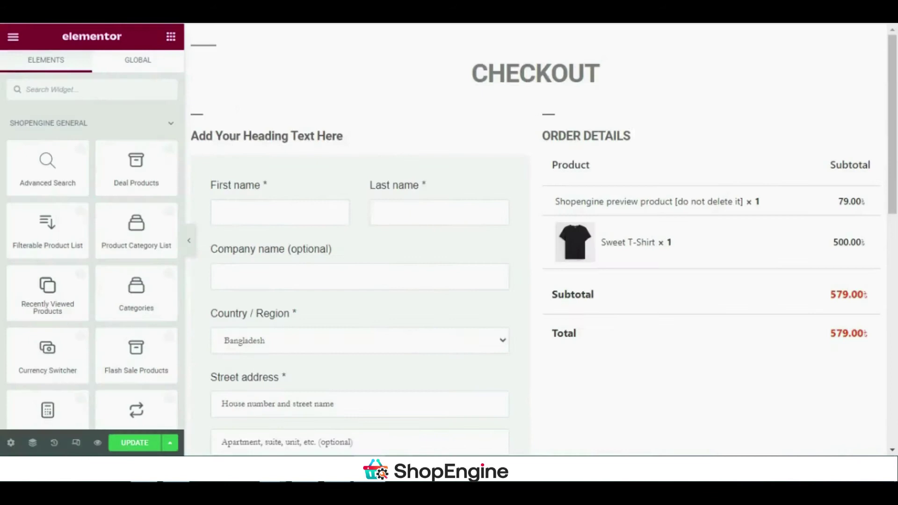
Step: Replace the left column's 'Add Your Heading Text Here' title with BILLING DETAILS
left_click(225, 136)
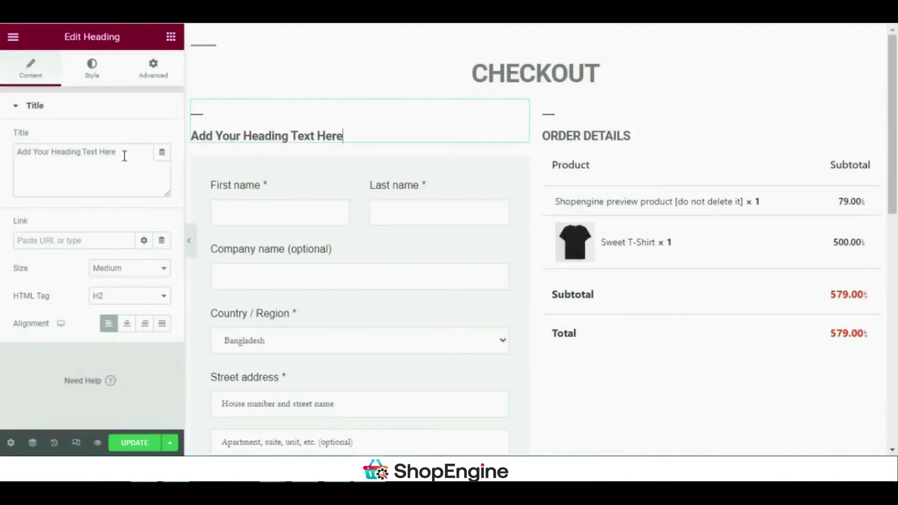
left_click_drag(125, 156, 2, 147)
type("BILLING DETAILS")
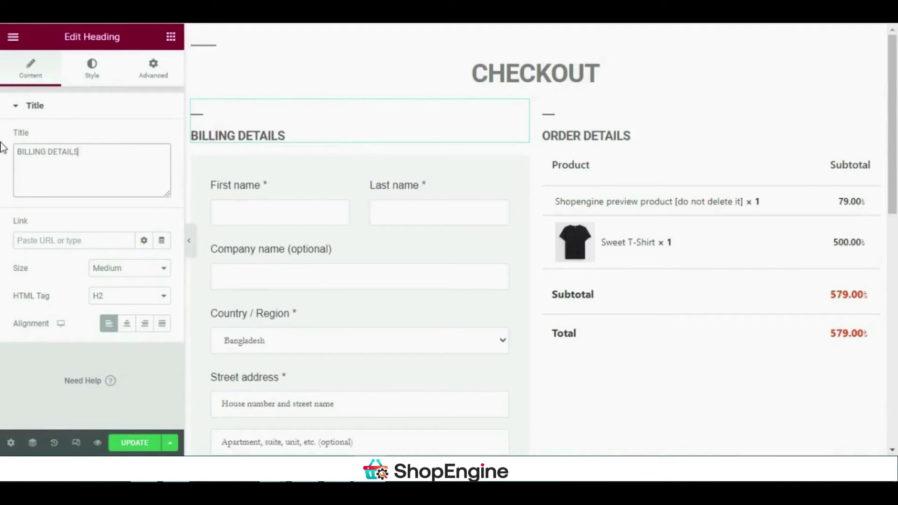
left_click(177, 117)
left_click(177, 116)
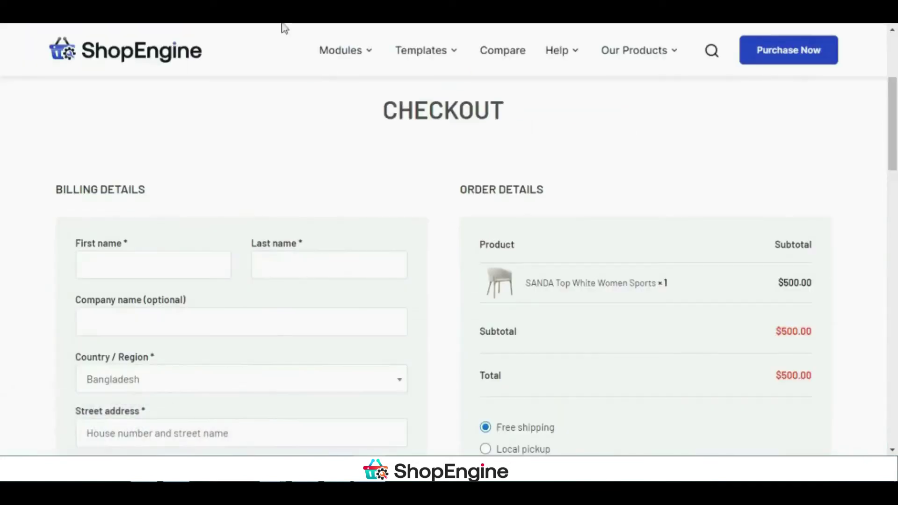
scroll(712, 272, "down", 5)
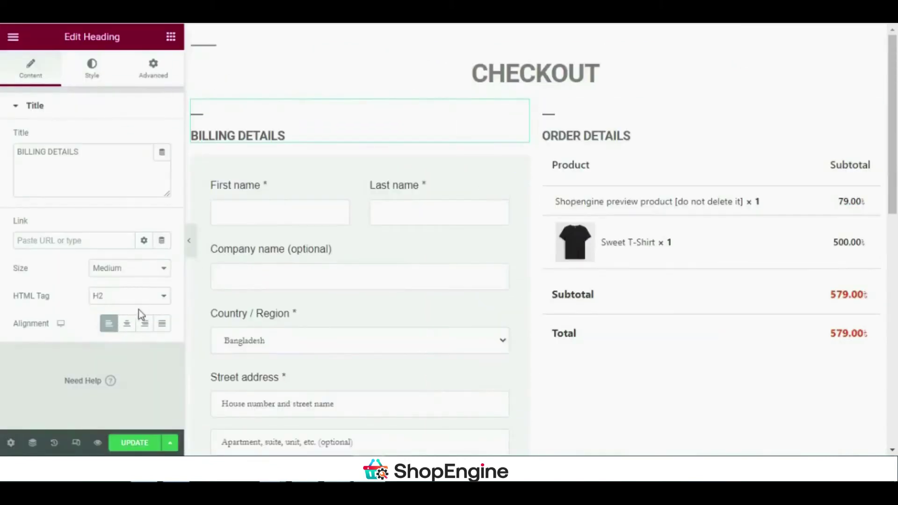
Step: Drag the Checkout Payment widget below the order totals, adding bank transfer, cash on delivery and Place order
left_click(170, 37)
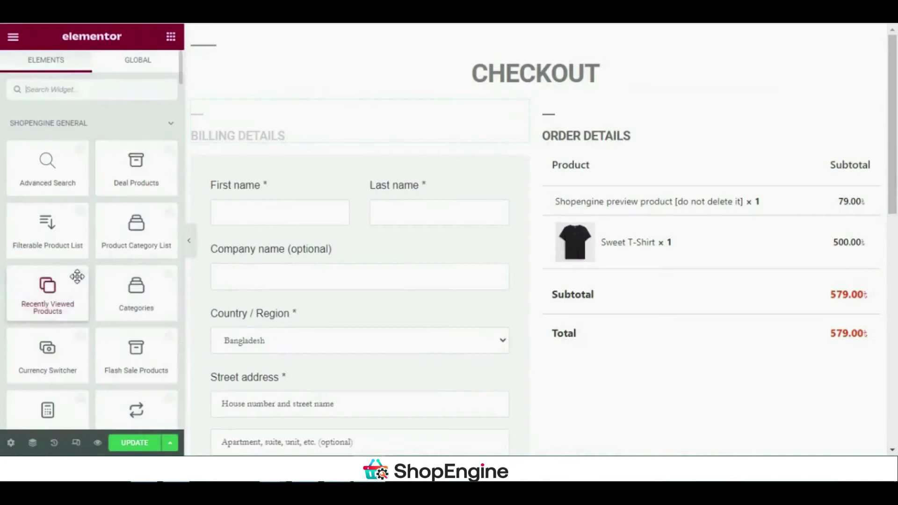
scroll(79, 262, "down", 10)
scroll(82, 244, "up", 5)
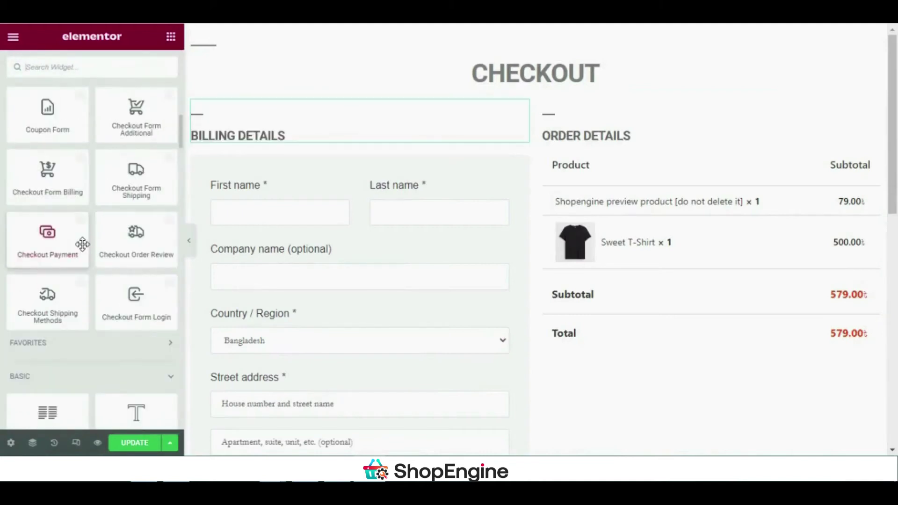
left_click_drag(82, 244, 664, 353)
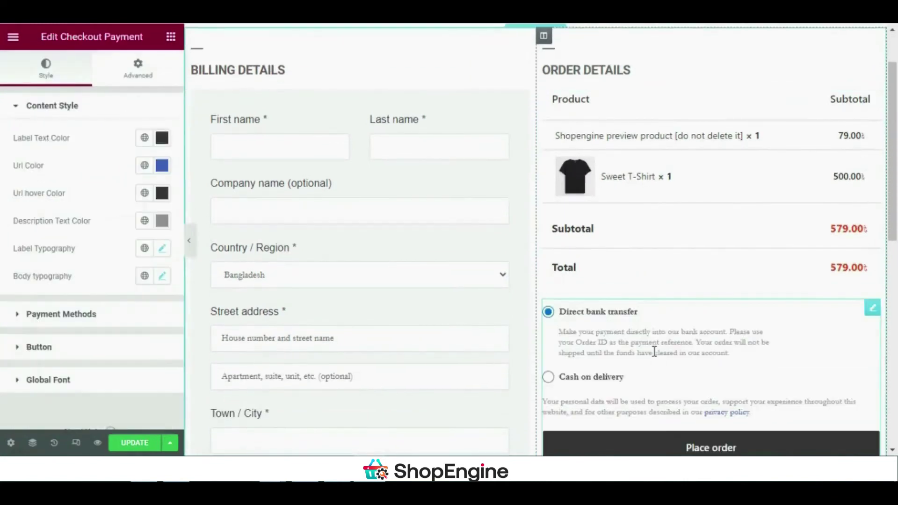
scroll(654, 352, "down", 2)
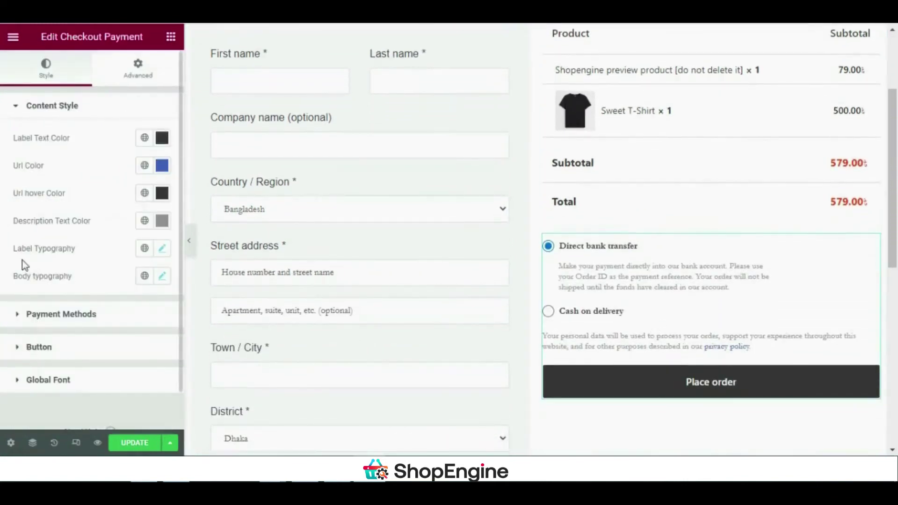
left_click(170, 38)
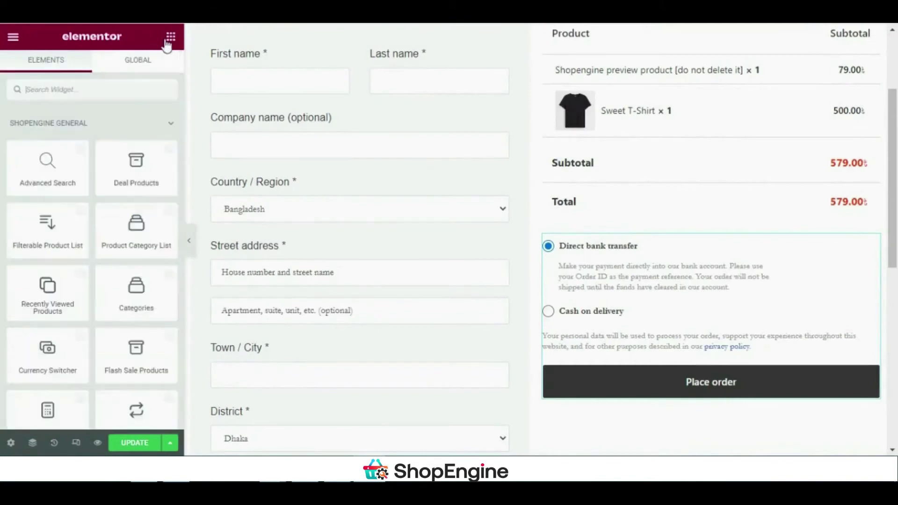
scroll(111, 226, "down", 10)
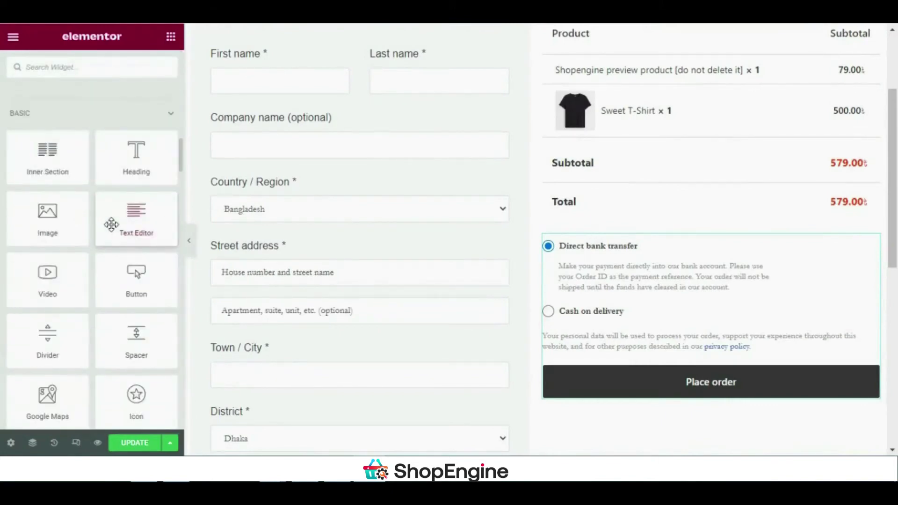
scroll(112, 225, "up", 4)
scroll(111, 226, "up", 1)
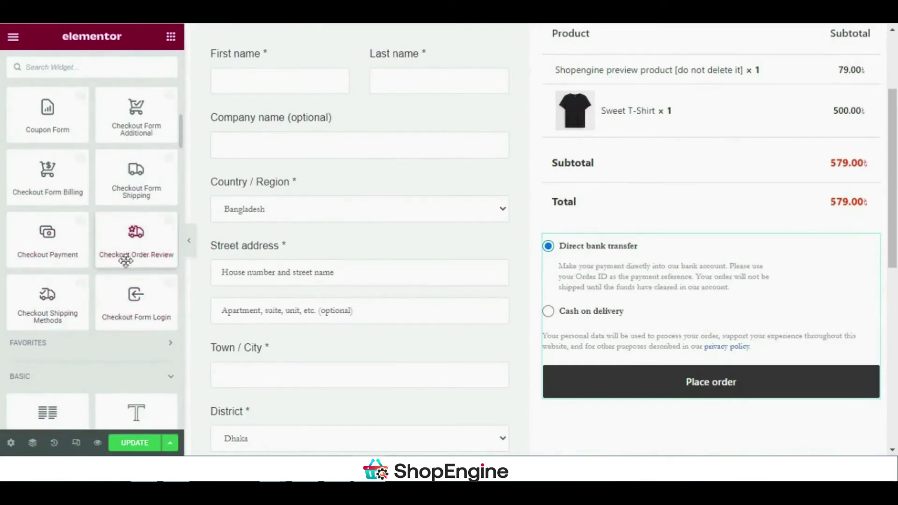
Step: Add the Checkout Shipping Methods widget above the payment options and enlarge its title's bottom margin
left_click_drag(62, 290, 657, 248)
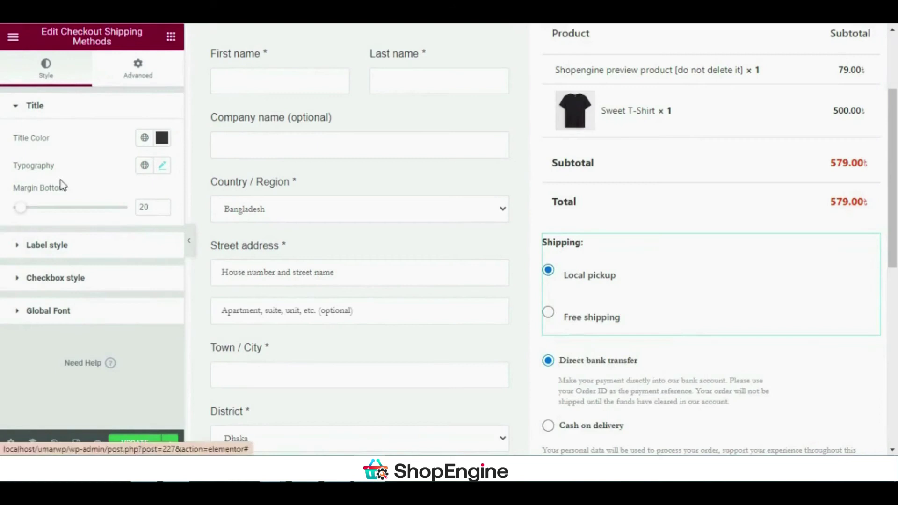
mouse_move(24, 208)
left_mouse_down()
mouse_move(10, 215)
mouse_move(19, 214)
left_mouse_up()
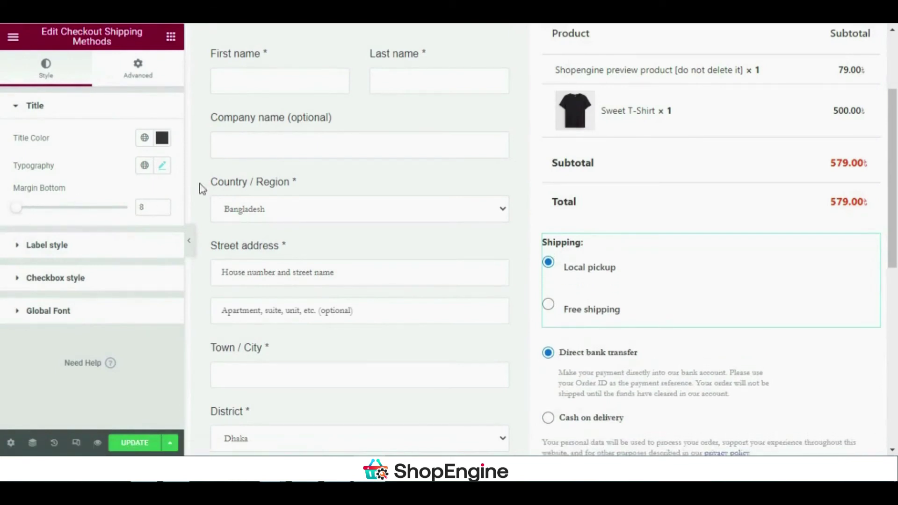
left_click(66, 115)
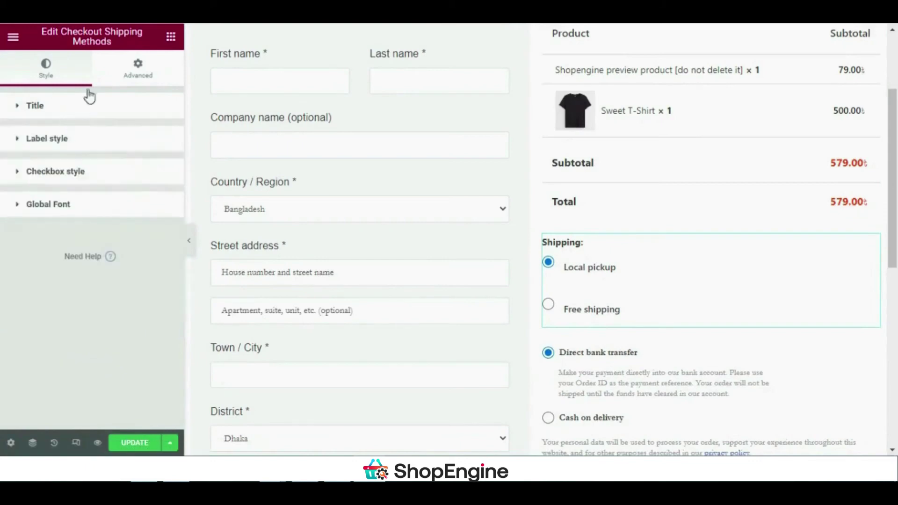
Step: Review the shipping widget's Advanced and Style settings, then bring up the widgets list
left_click(157, 70)
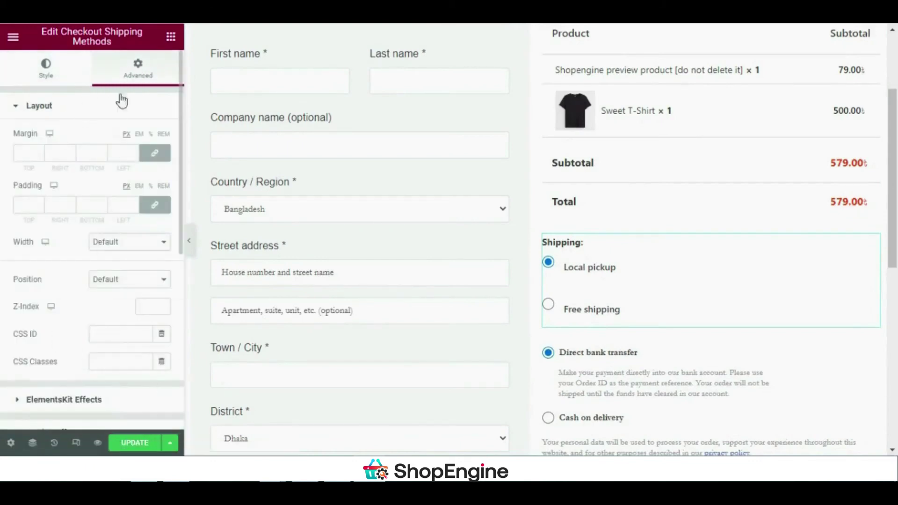
left_click(53, 74)
scroll(202, 267, "down", 2)
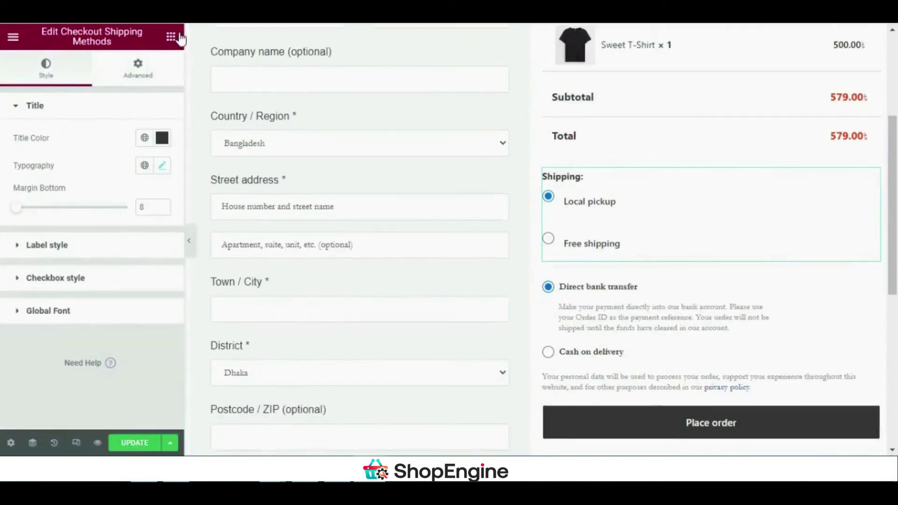
left_click(171, 37)
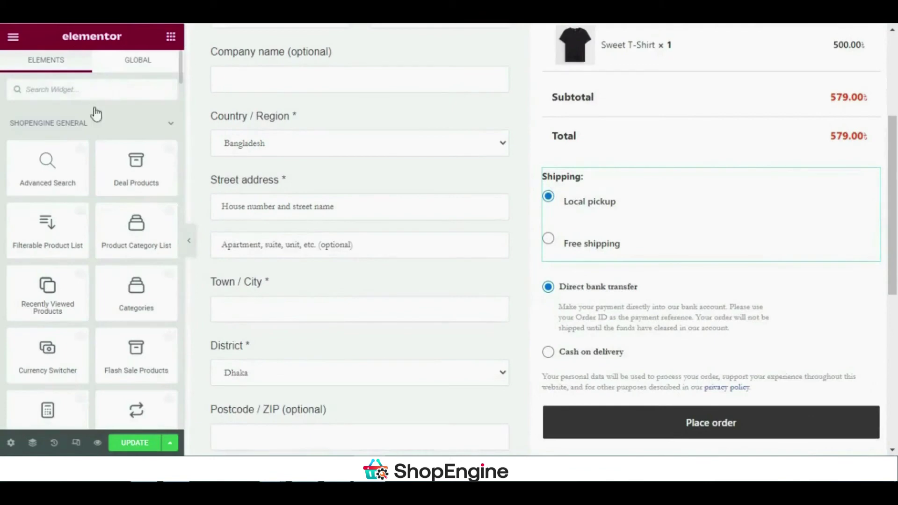
Step: Place a Heading widget above the payment methods titled 'Payment' with size Medium
type("Headin")
left_click_drag(54, 136, 607, 263)
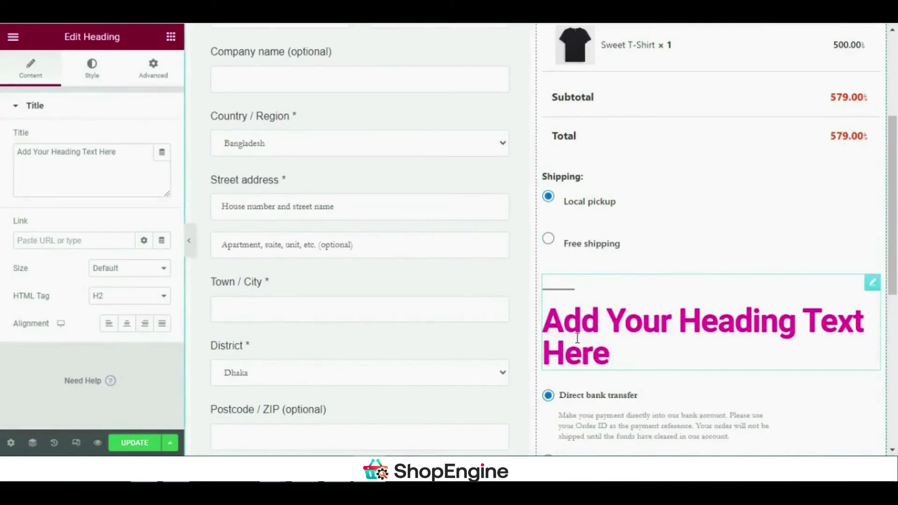
left_click_drag(120, 160, 3, 159)
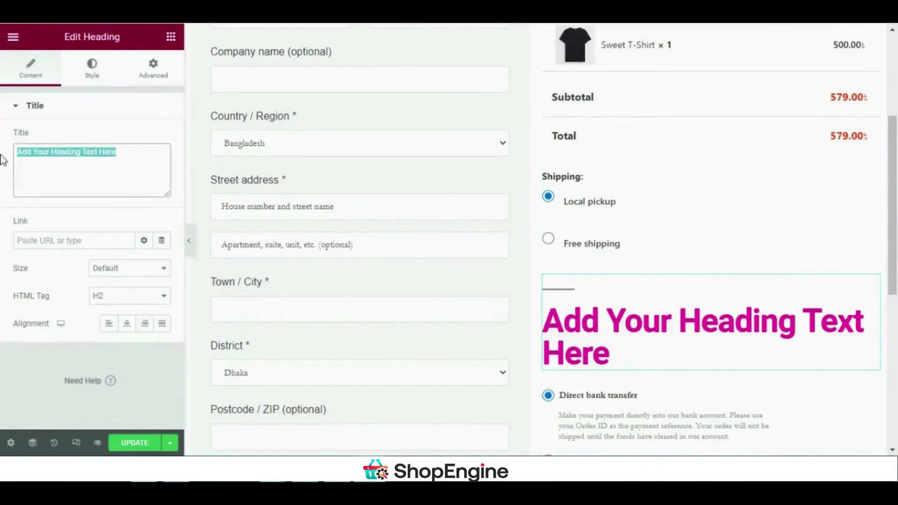
type("Payment")
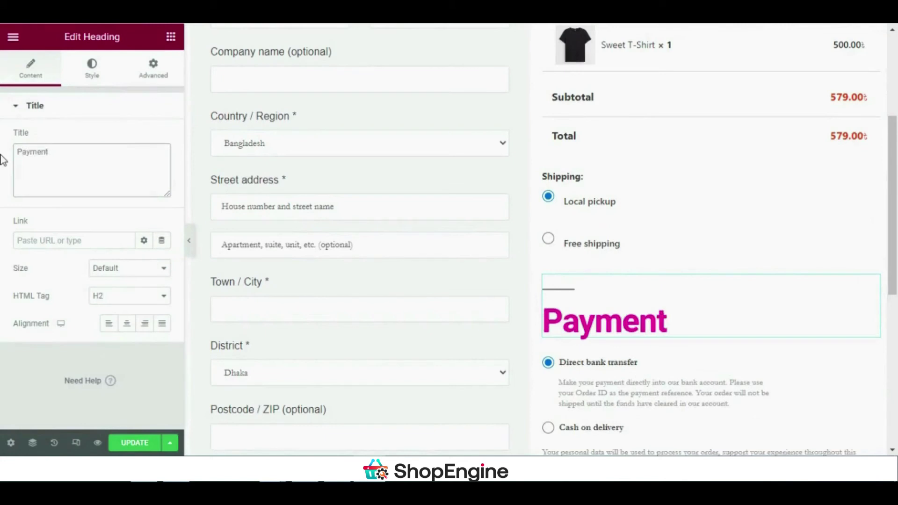
left_click(144, 279)
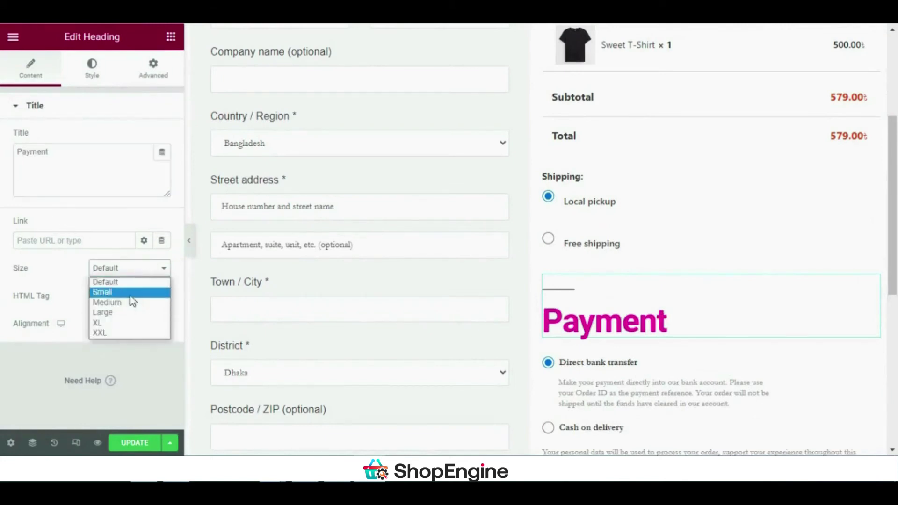
left_click(130, 295)
left_click(134, 274)
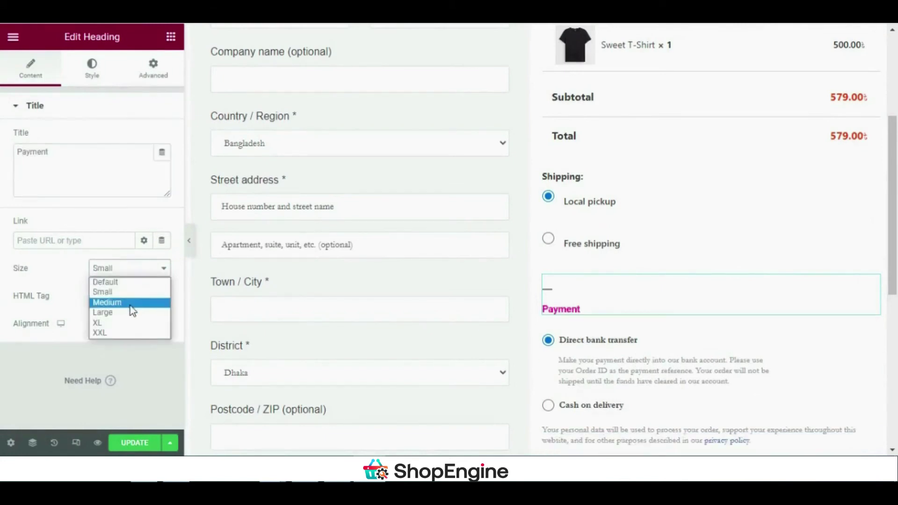
left_click(130, 304)
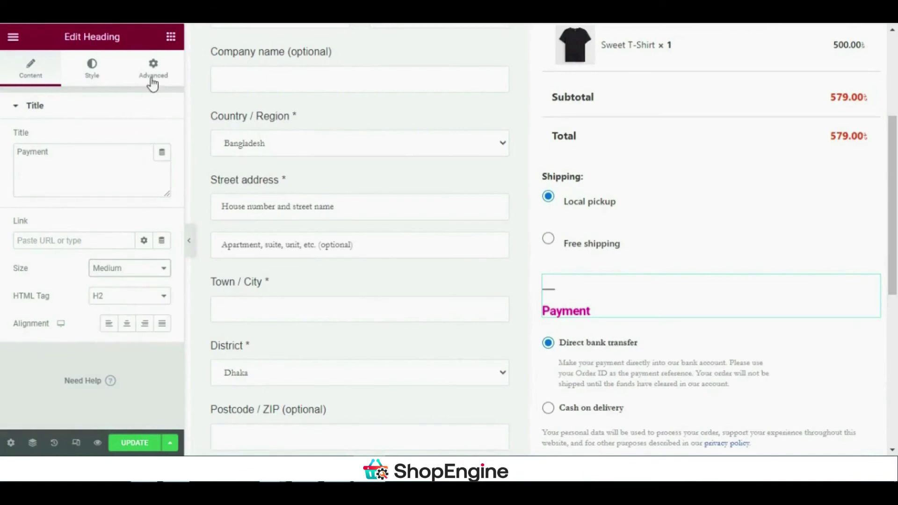
Step: Set the Payment heading's text colour to black #000000
left_click(131, 75)
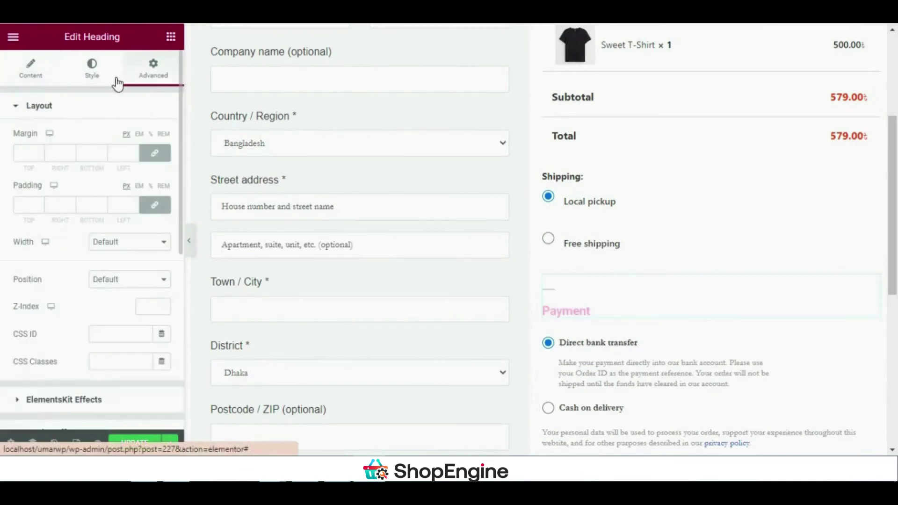
left_click(92, 71)
left_click(162, 138)
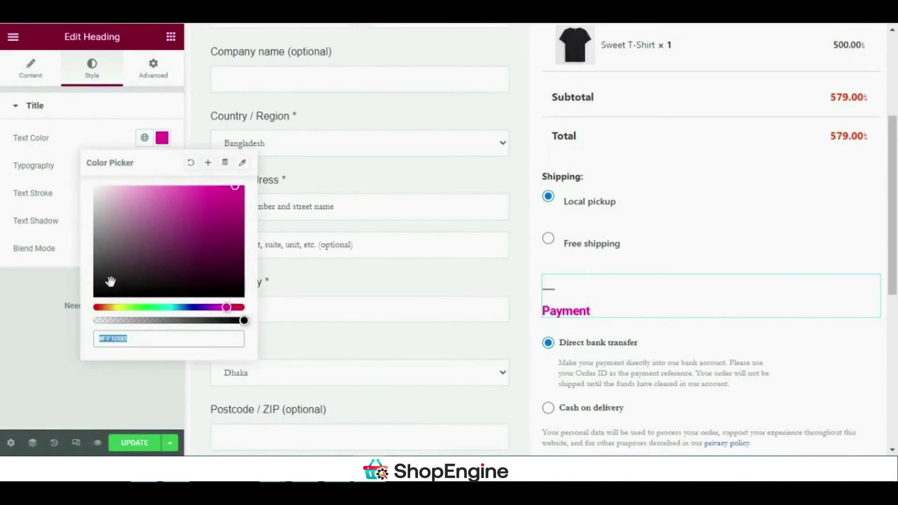
left_click_drag(142, 251, 35, 337)
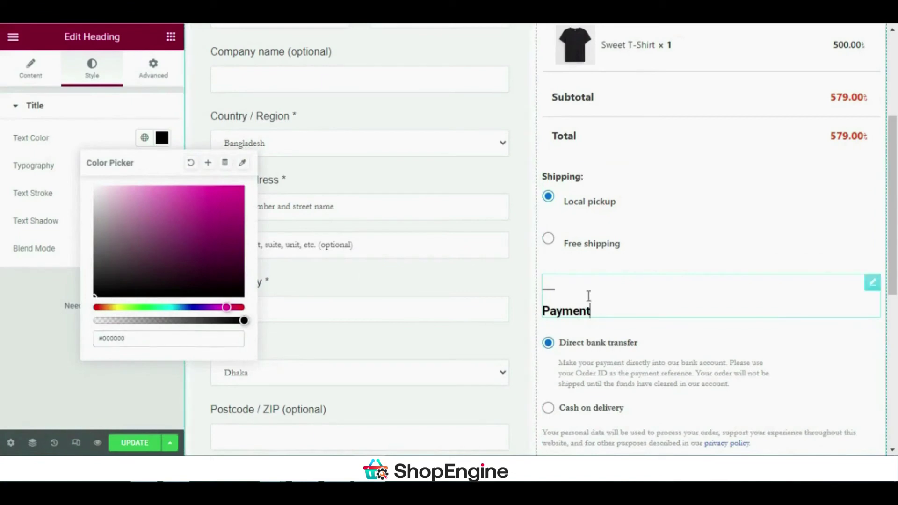
left_click(492, 260)
left_click(581, 249)
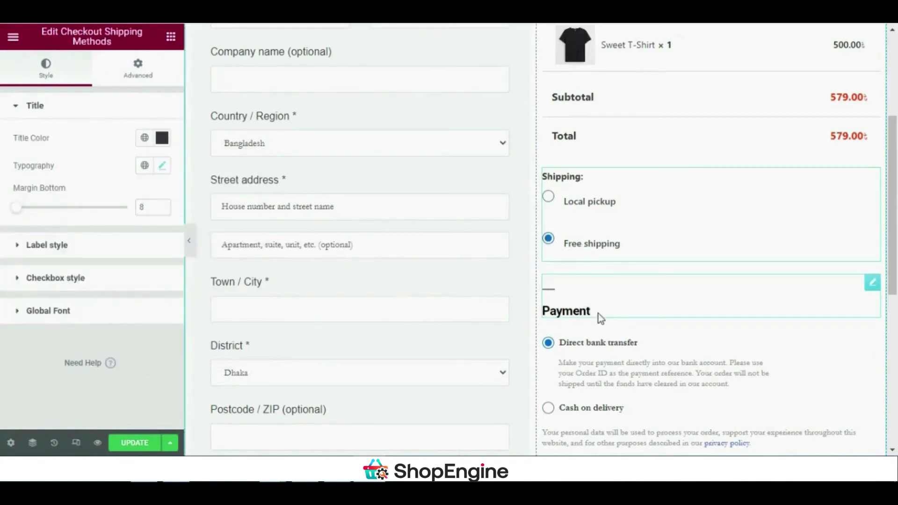
left_click(598, 312)
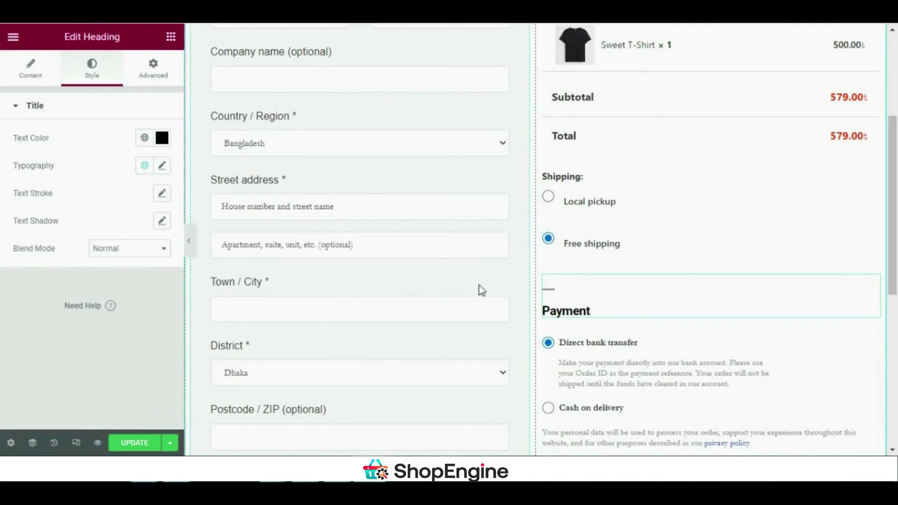
left_click(464, 360)
scroll(534, 302, "down", 1)
scroll(535, 302, "down", 3)
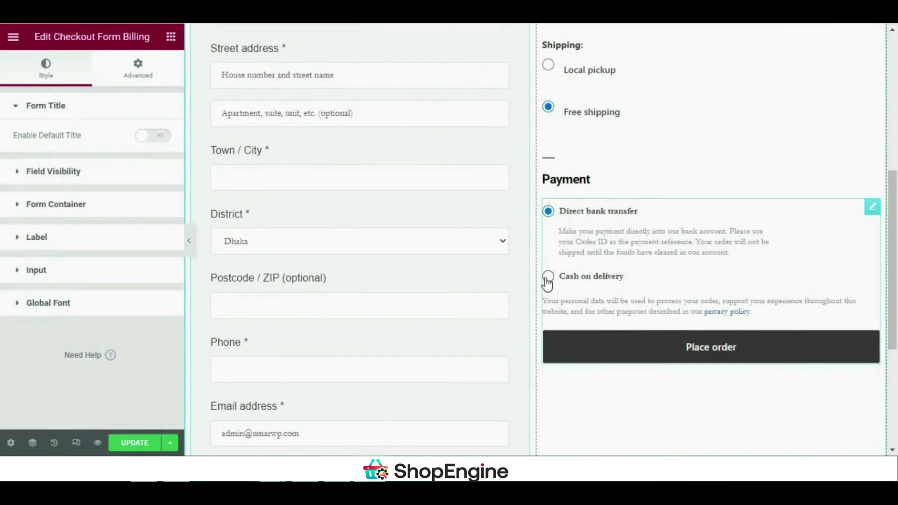
left_click(602, 176)
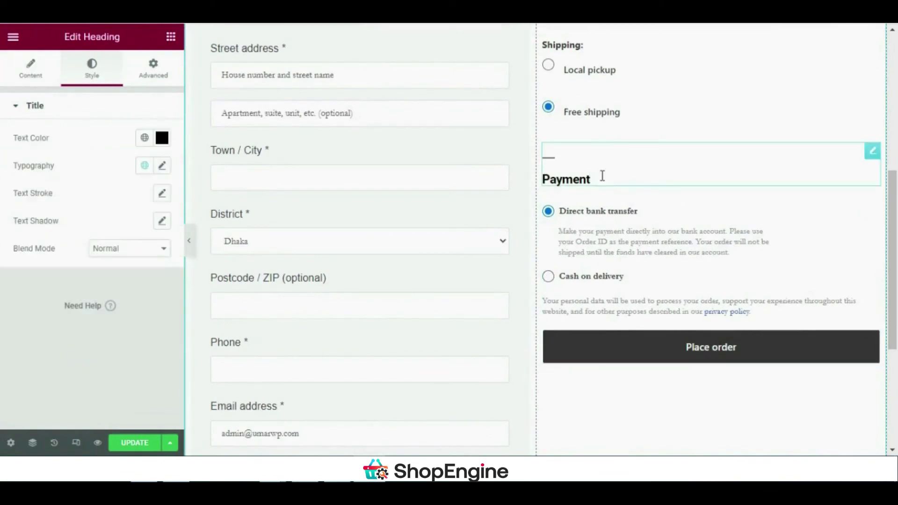
key("ctrl+a")
key("BackSpace")
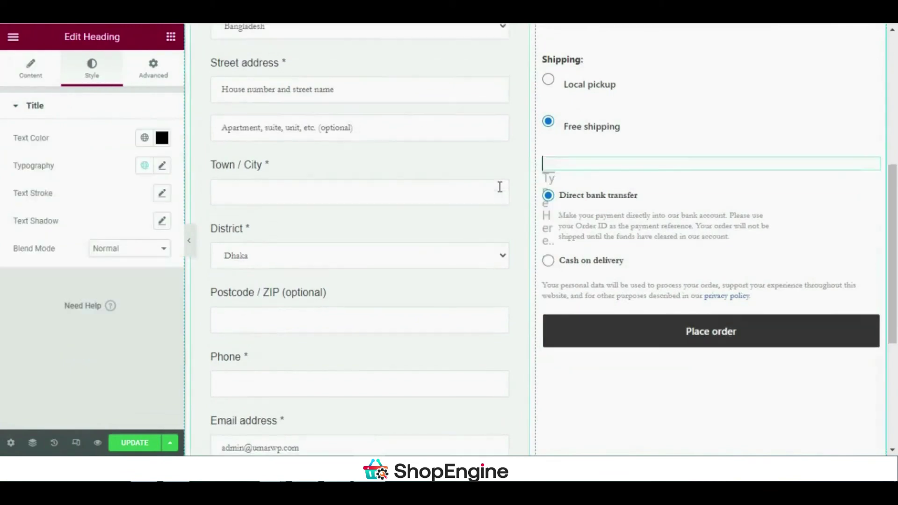
left_click(678, 240)
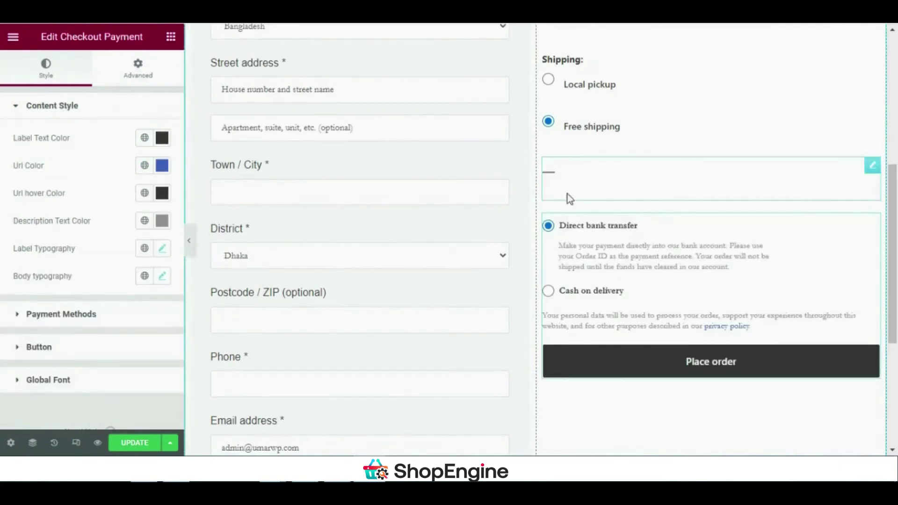
scroll(568, 197, "up", 3)
scroll(568, 201, "down", 1)
scroll(569, 204, "down", 2)
left_click(582, 189)
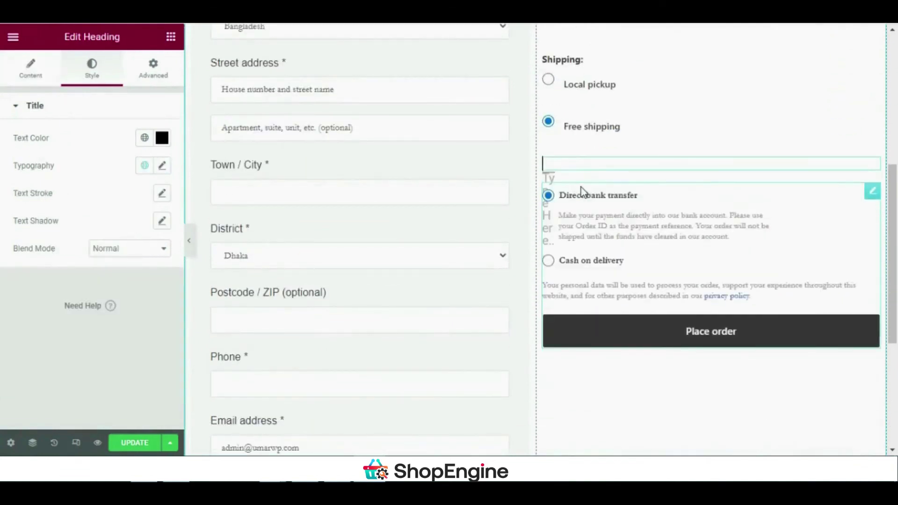
type("PAYM")
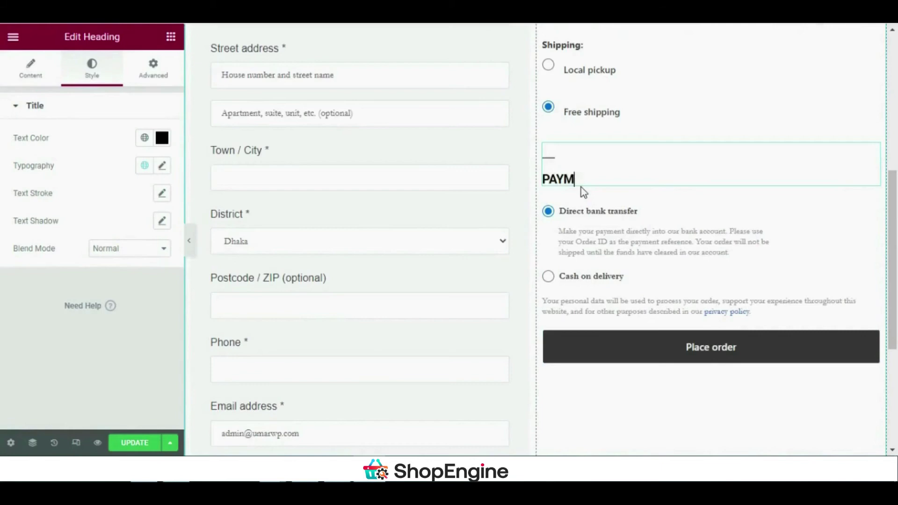
type("ENT")
left_click(473, 219)
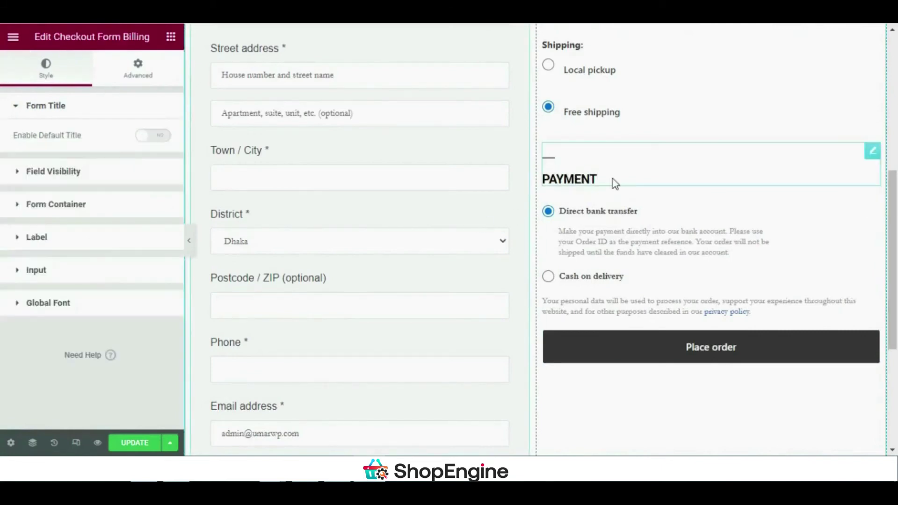
left_click(613, 180)
left_click_drag(611, 179, 555, 181)
type("ayment")
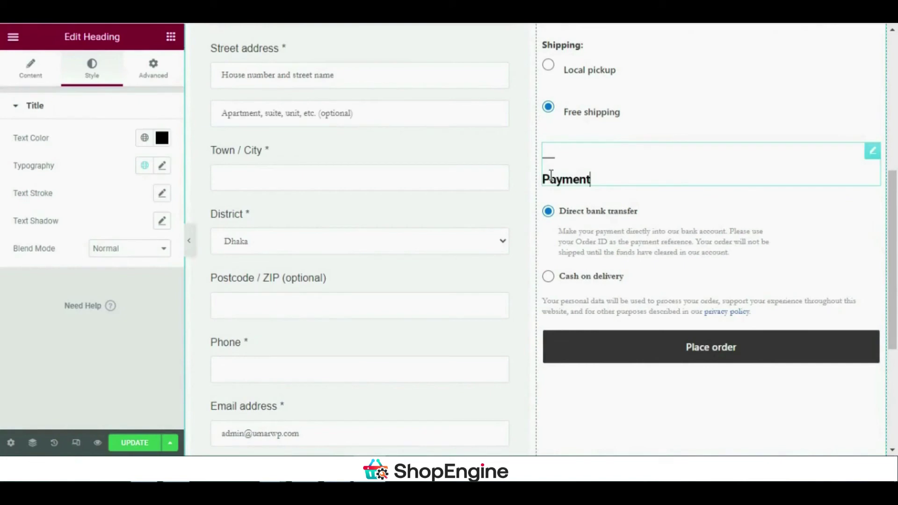
double_click(551, 175)
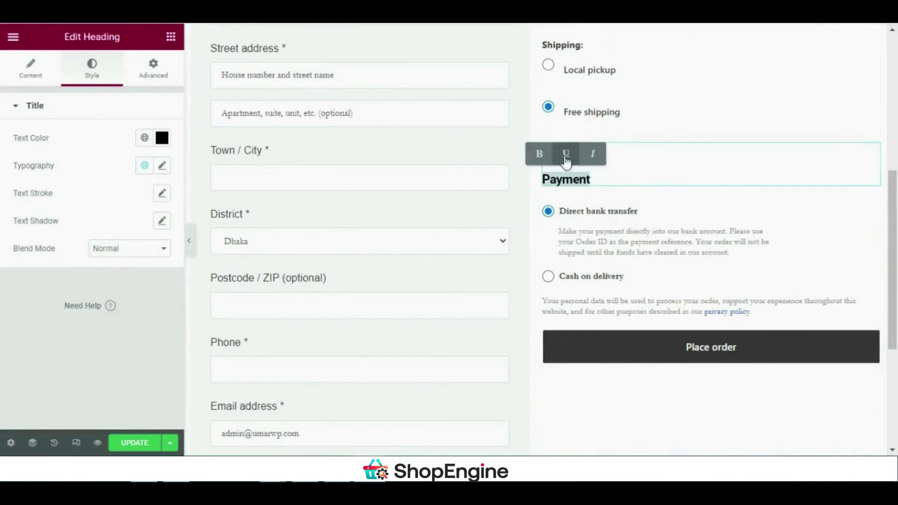
left_click(512, 203)
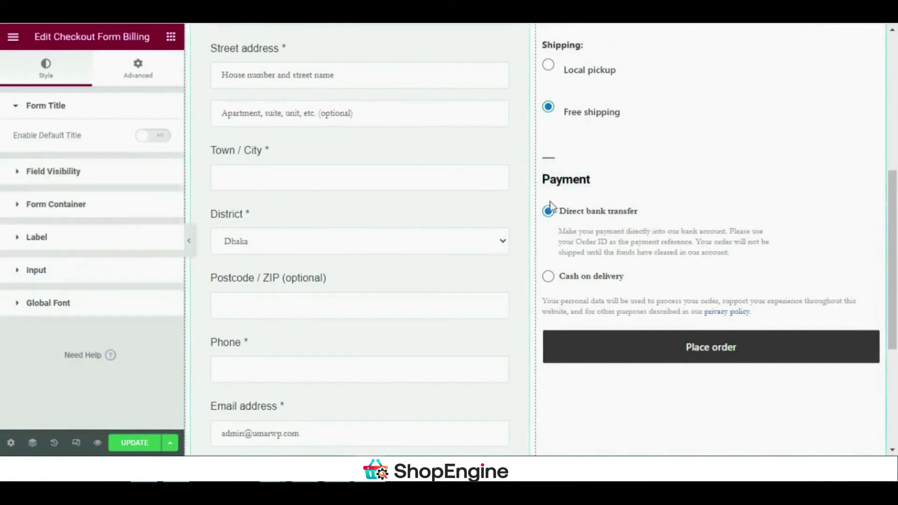
scroll(575, 262, "up", 3)
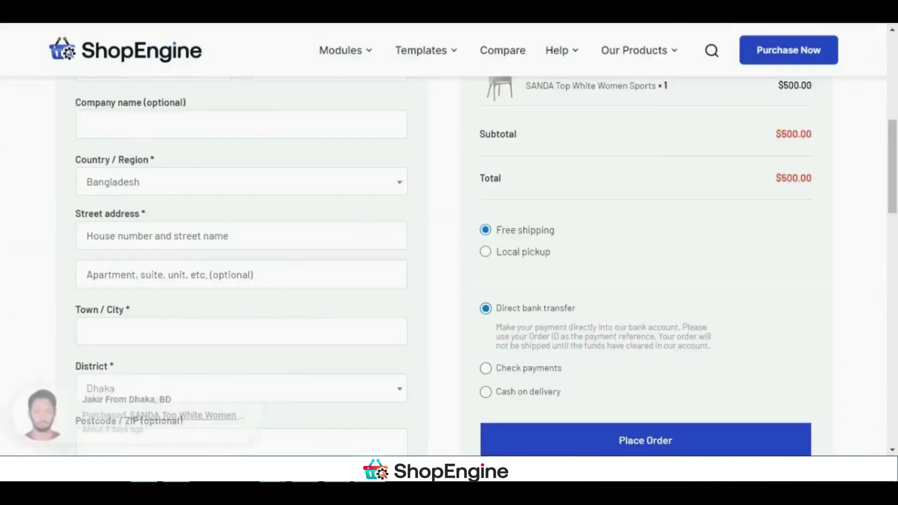
scroll(692, 265, "down", 4)
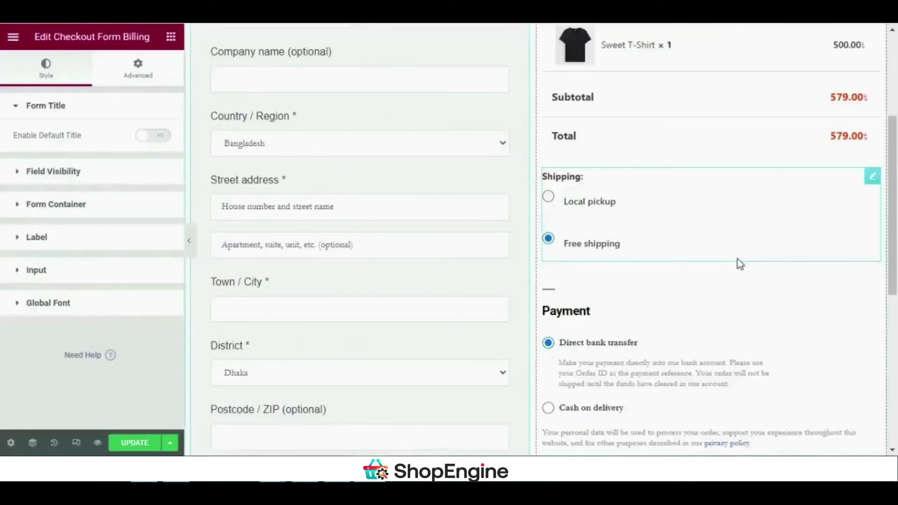
scroll(740, 264, "down", 5)
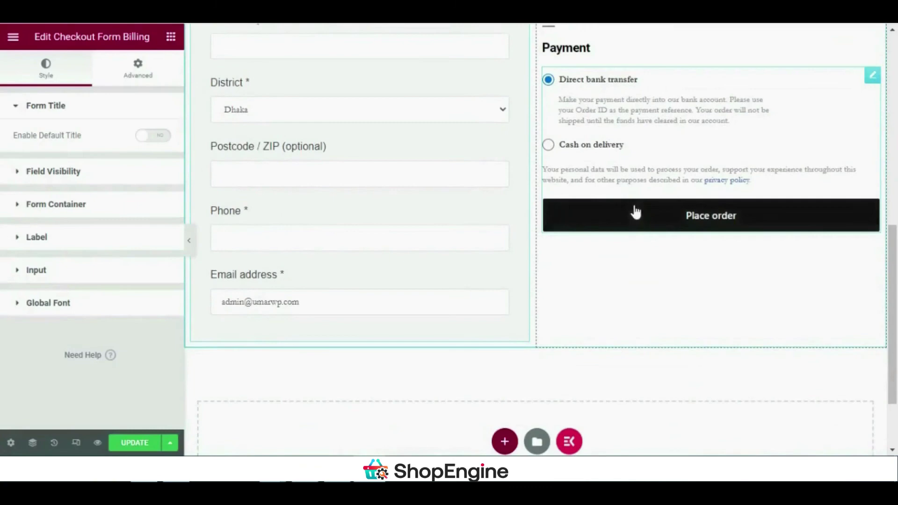
Step: Set the Place order button's normal background colour to blue #0060FC
left_click(636, 214)
left_click(69, 353)
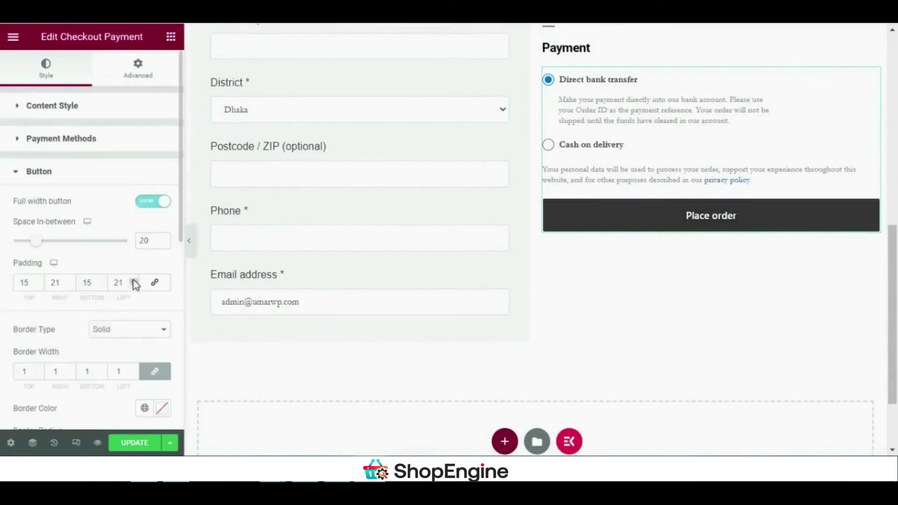
scroll(134, 284, "down", 6)
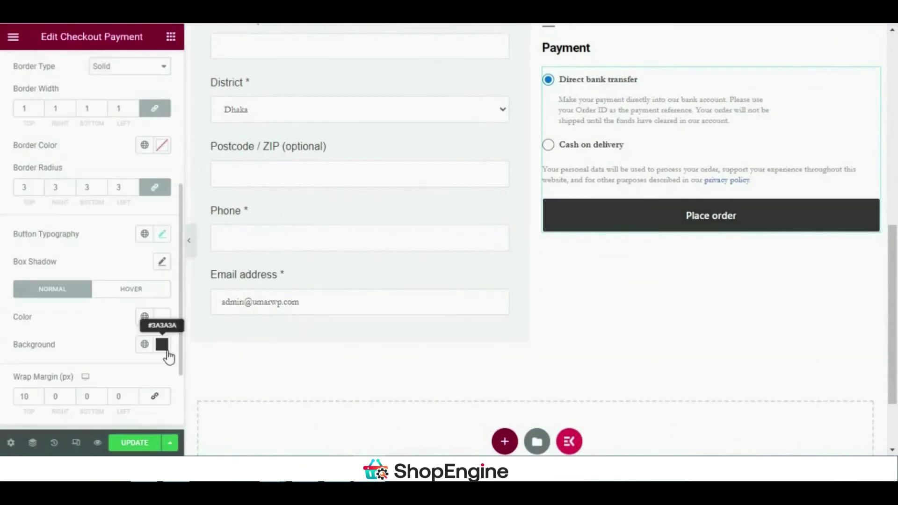
scroll(140, 351, "down", 2)
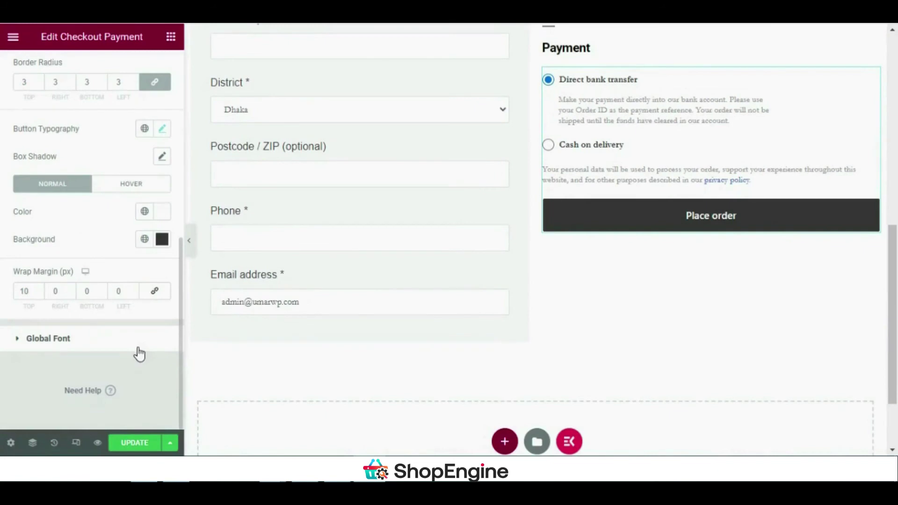
left_click(159, 241)
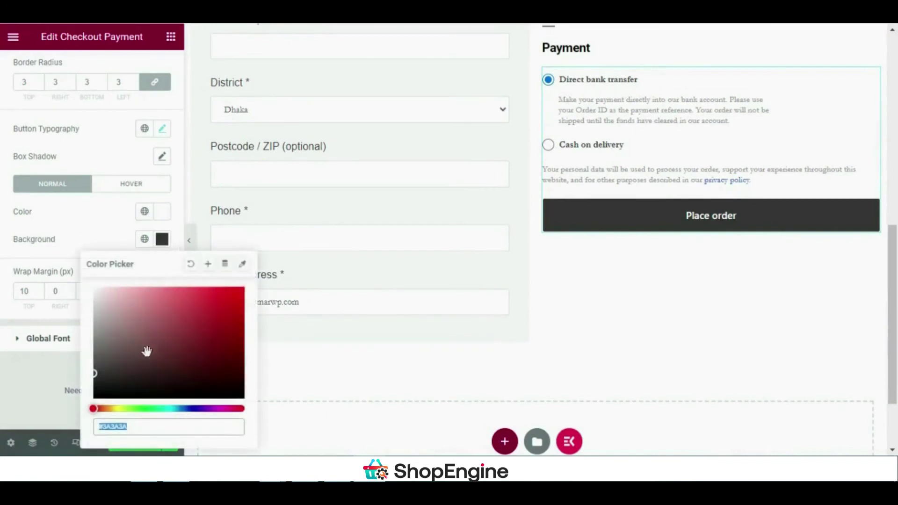
left_click(185, 409)
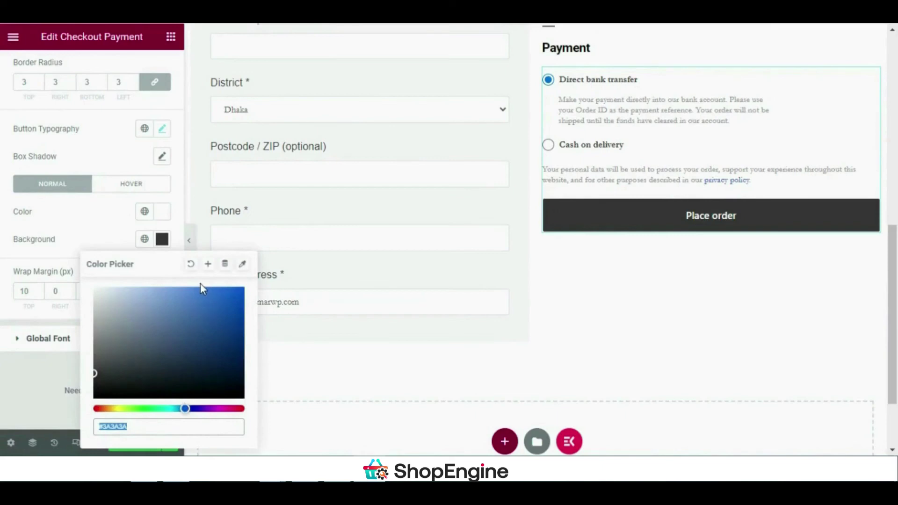
left_click_drag(100, 371, 94, 399)
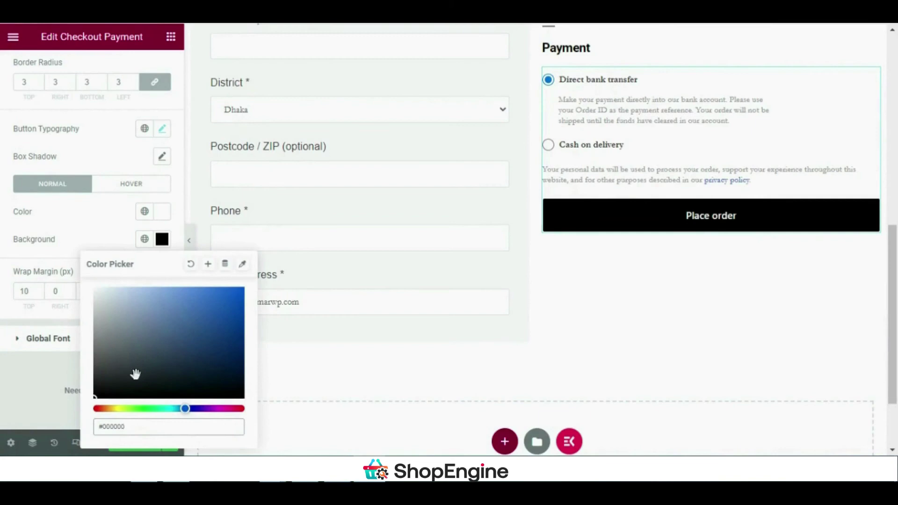
mouse_move(134, 372)
left_mouse_down()
mouse_move(250, 290)
mouse_move(198, 299)
mouse_move(239, 286)
left_mouse_up()
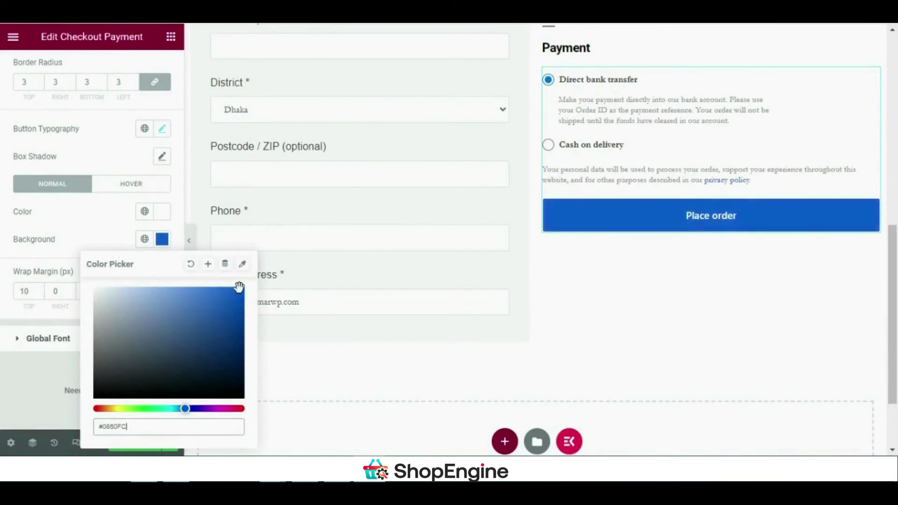
left_click(127, 184)
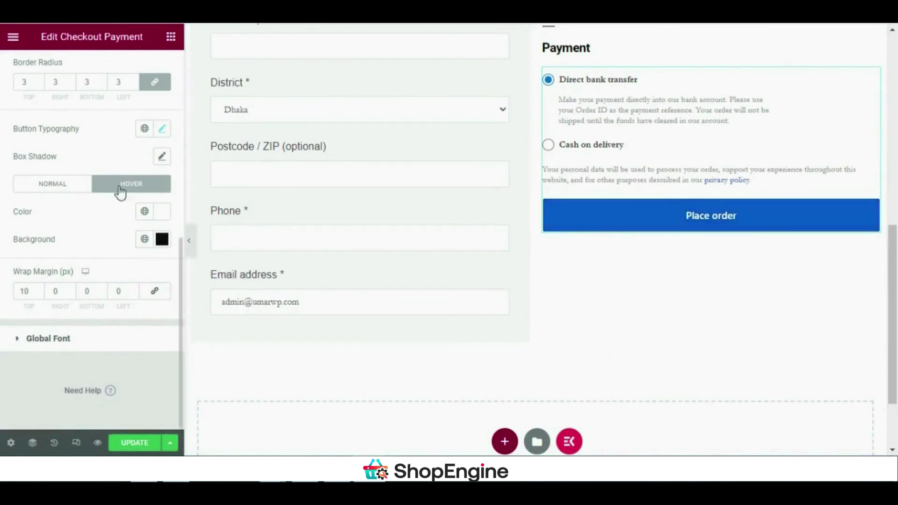
Step: Raise the payment label typography font size to 15
scroll(119, 193, "up", 5)
left_click(76, 66)
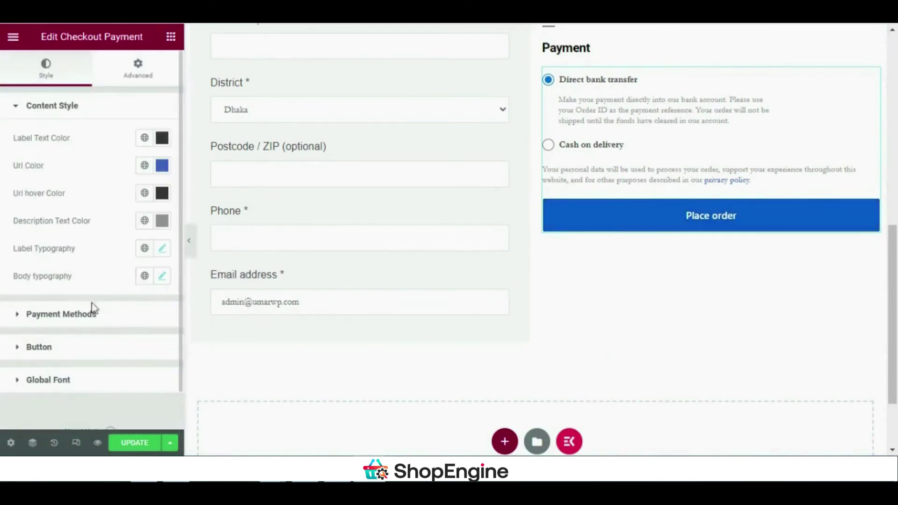
left_click(161, 249)
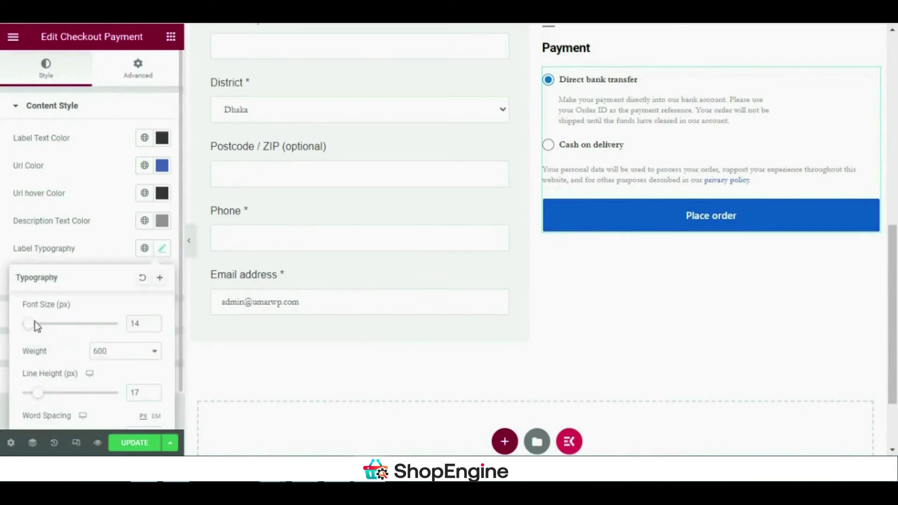
left_click_drag(34, 326, 35, 326)
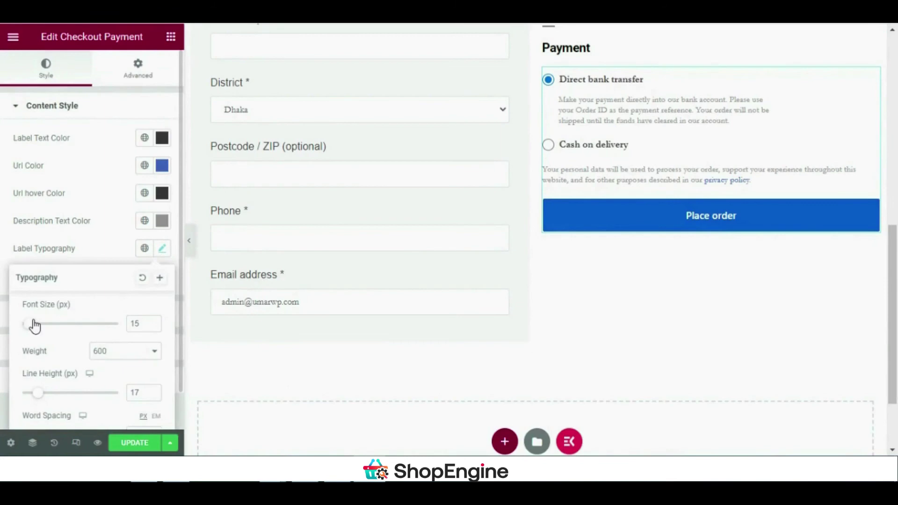
left_click(88, 257)
Step: Review the body text and Place order button typography settings
left_click(162, 276)
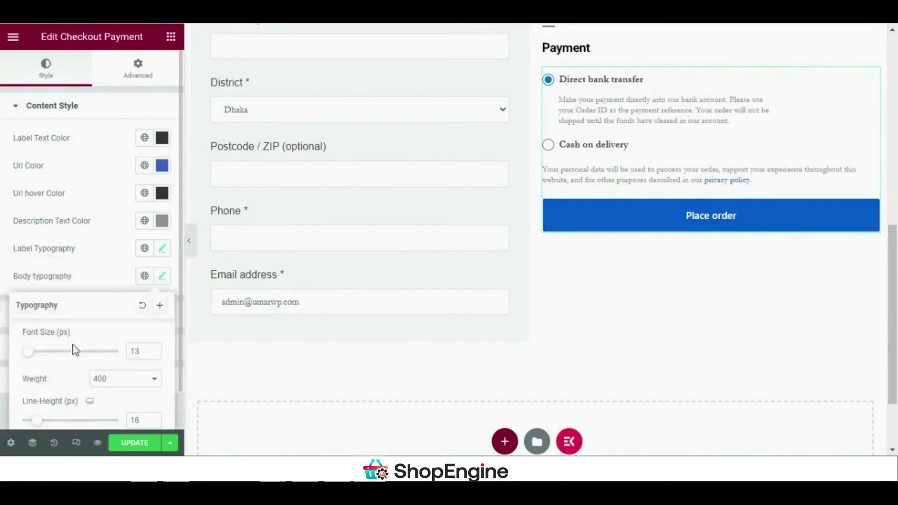
left_click(83, 272)
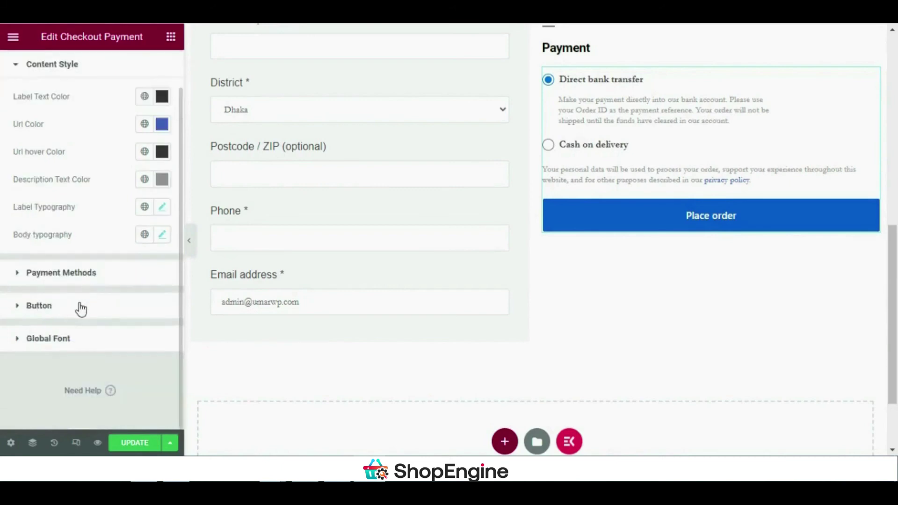
left_click(79, 306)
scroll(79, 304, "down", 5)
scroll(155, 271, "up", 2)
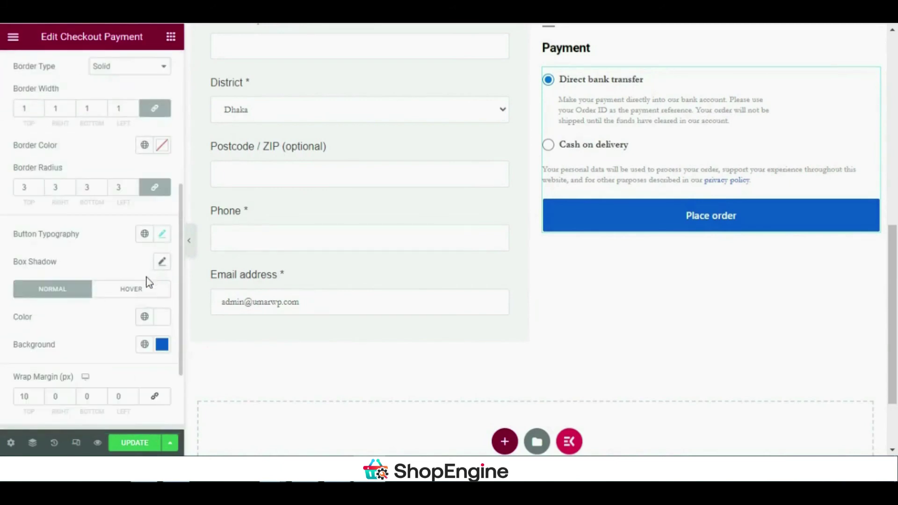
left_click(162, 234)
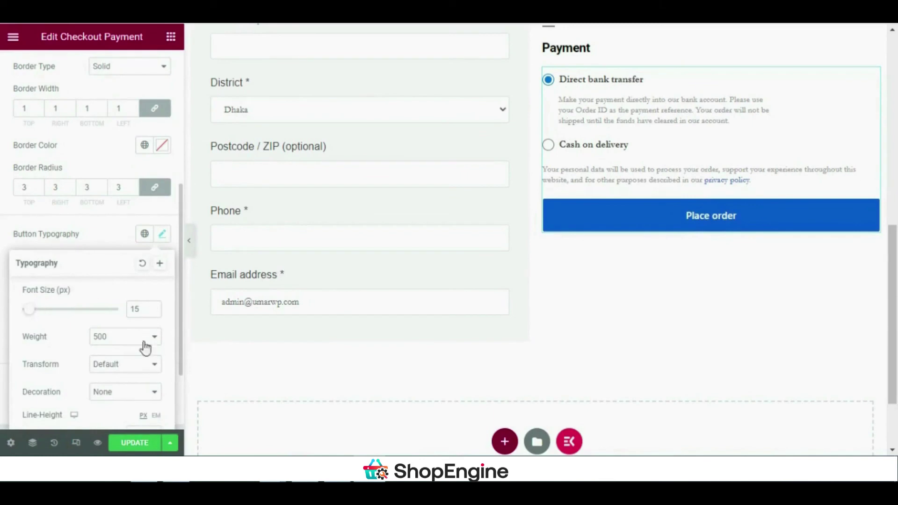
scroll(131, 354, "down", 2)
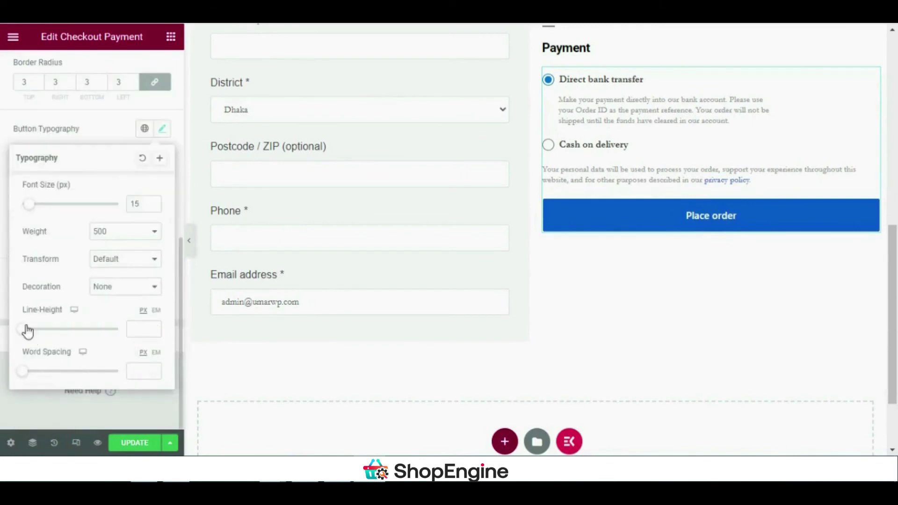
Step: Save the checkout template with UPDATE, then search the widgets for 'inne' and drag the result
left_click(150, 444)
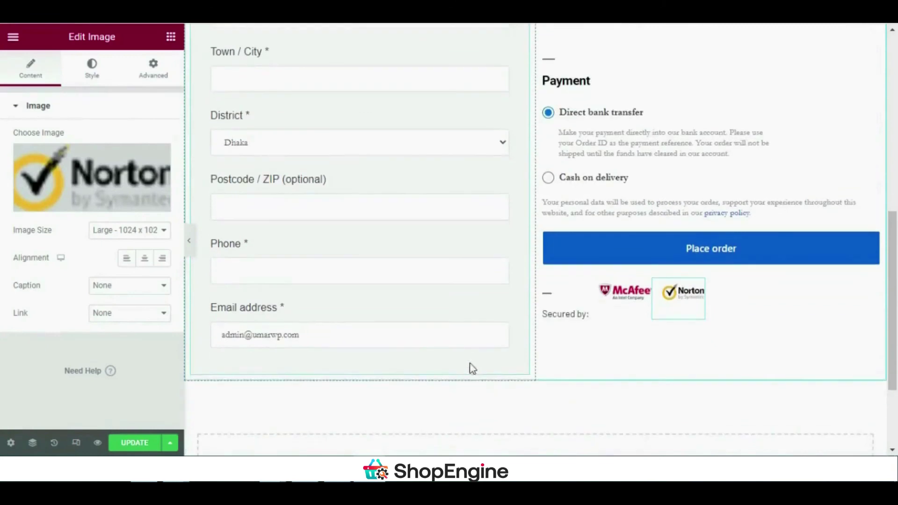
left_click(557, 305)
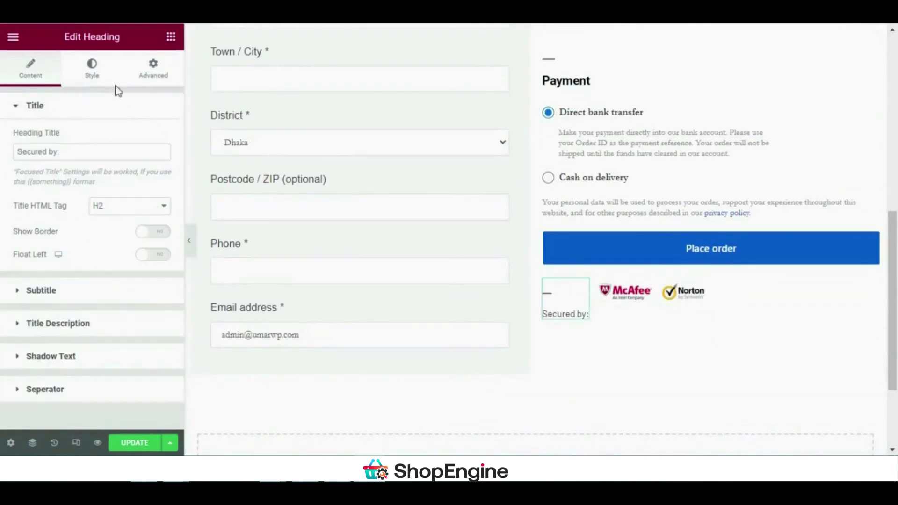
left_click(170, 36)
type("inne")
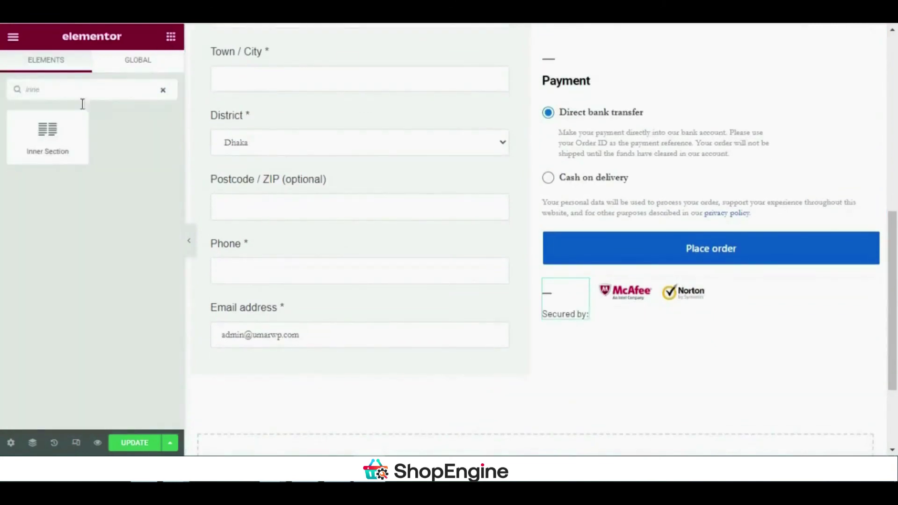
left_click_drag(70, 127, 167, 168)
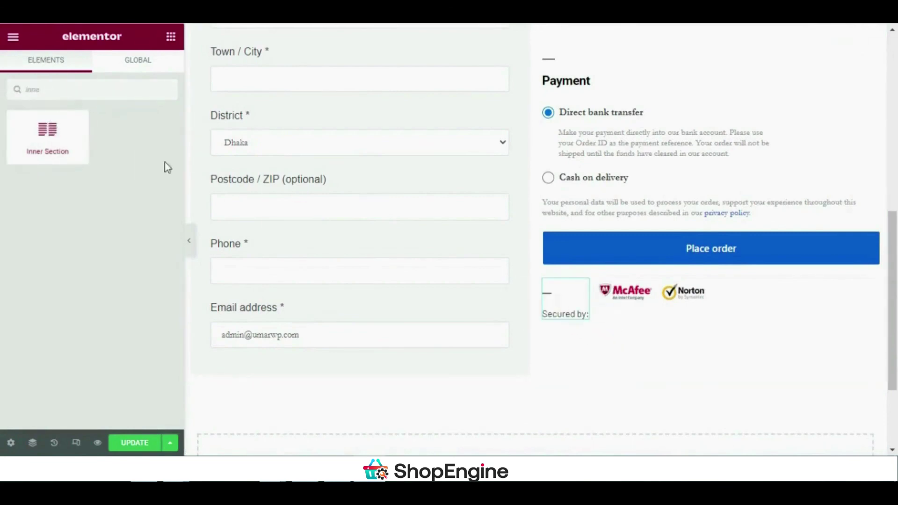
Step: Inspect the Secured by heading and McAfee and Norton badges, leaving the McAfee image unchanged
left_click(562, 304)
left_click(625, 293)
left_click(695, 301)
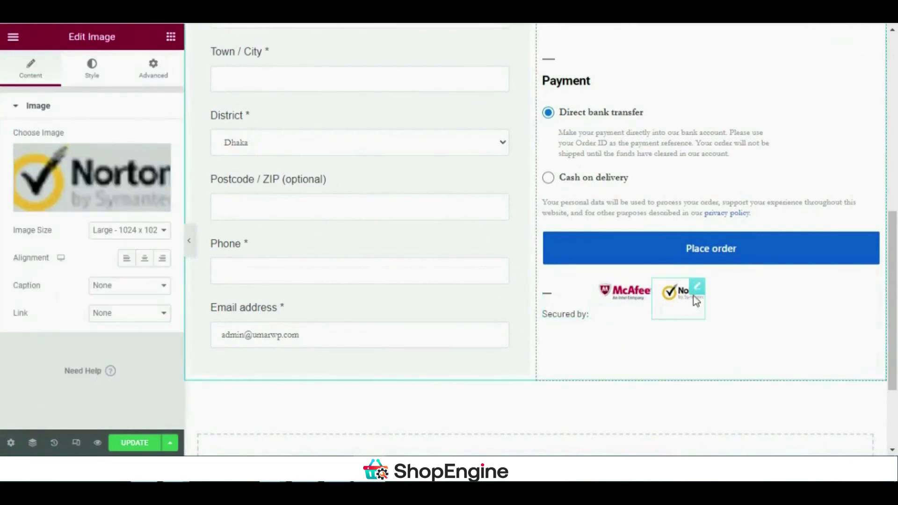
left_click(633, 300)
left_click(111, 182)
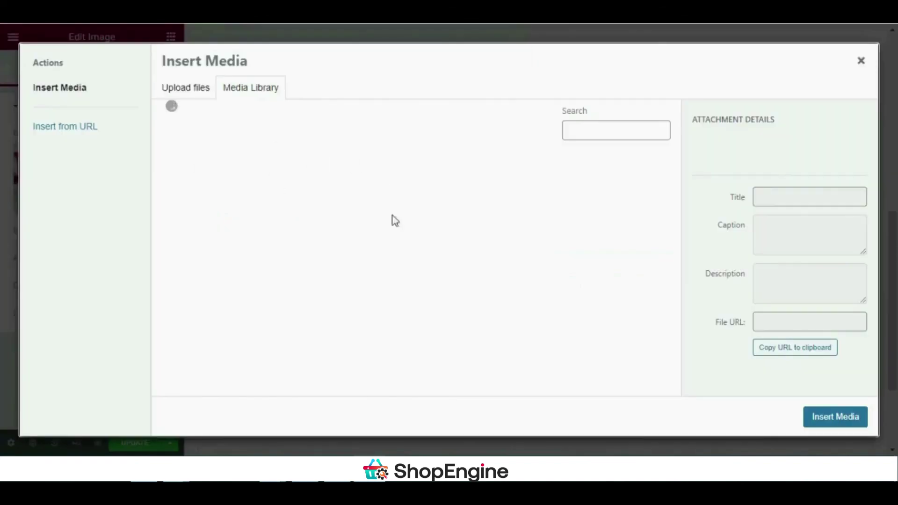
left_click(861, 61)
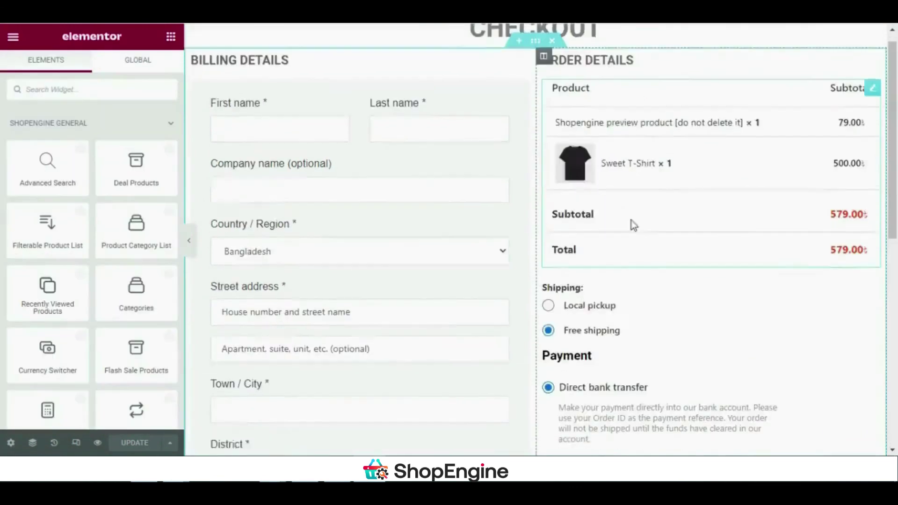
scroll(632, 225, "down", 10)
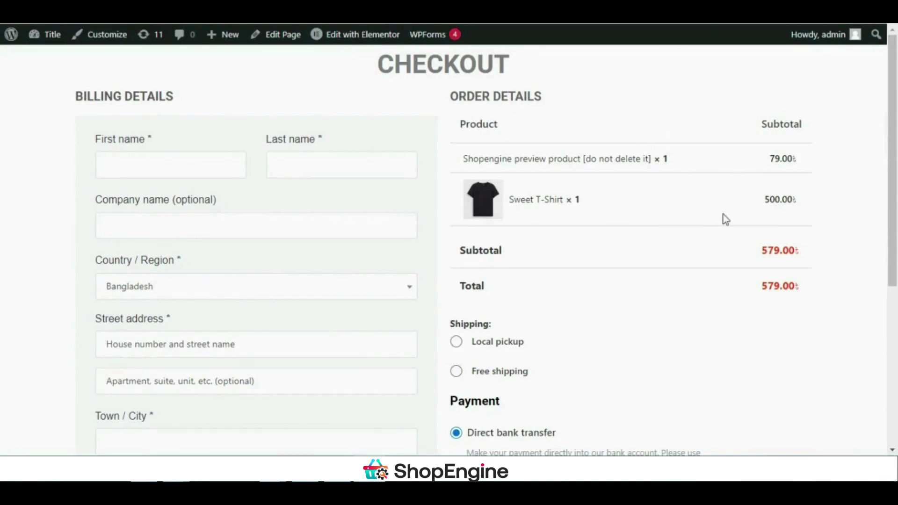
scroll(716, 221, "down", 2)
scroll(711, 229, "down", 1)
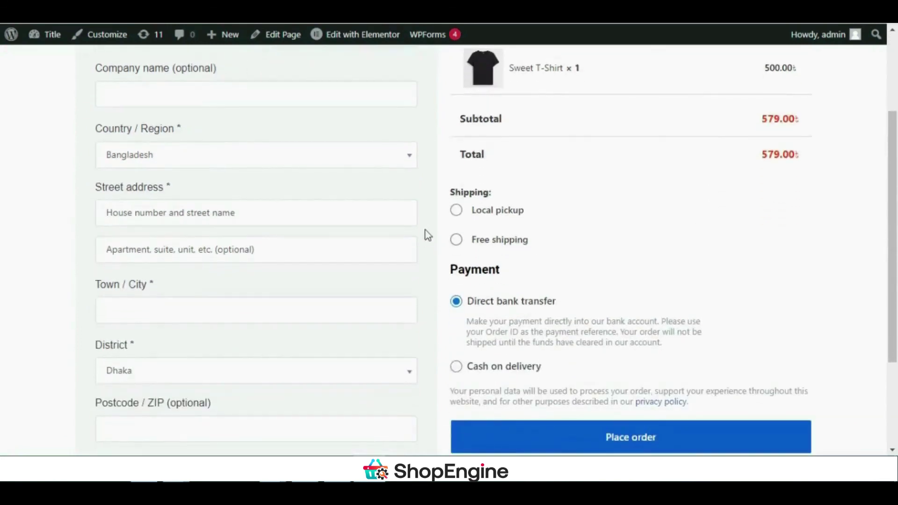
left_click(476, 218)
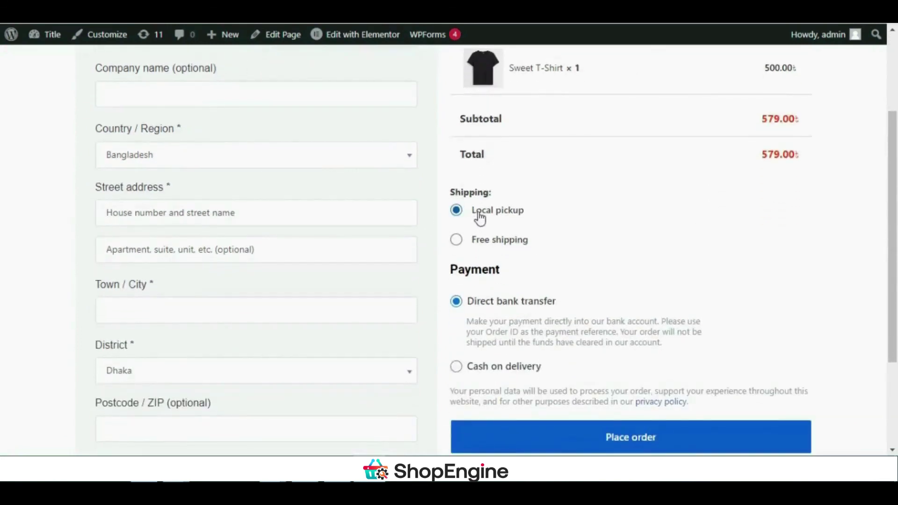
left_click(489, 243)
scroll(518, 301, "down", 1)
left_click(515, 302)
scroll(697, 187, "down", 1)
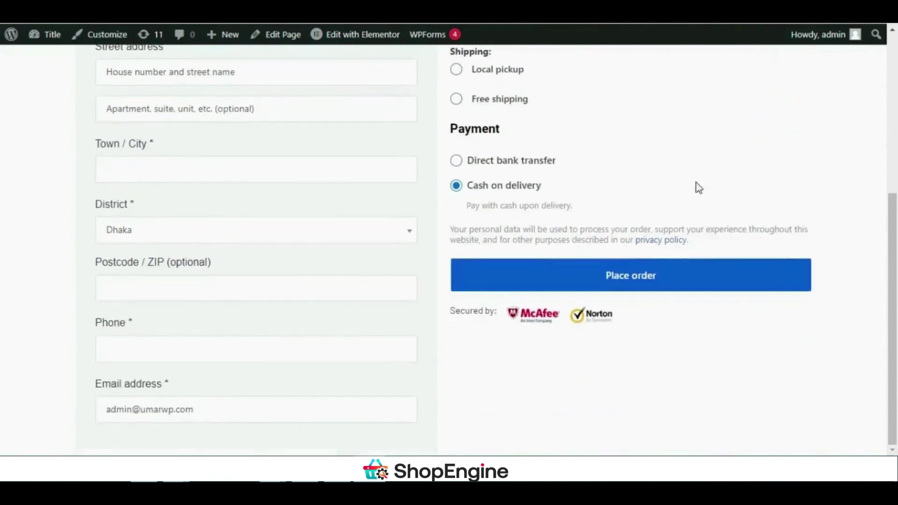
scroll(608, 187, "up", 3)
scroll(496, 253, "down", 3)
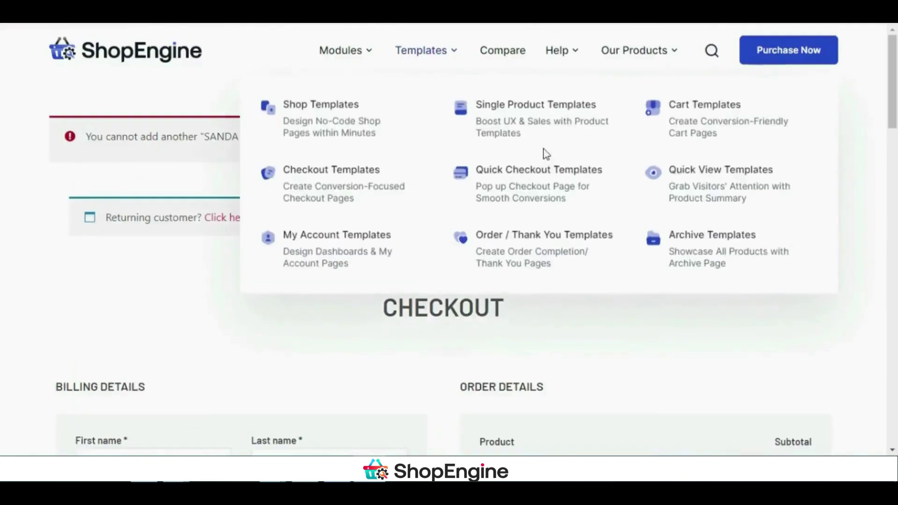
scroll(543, 154, "down", 5)
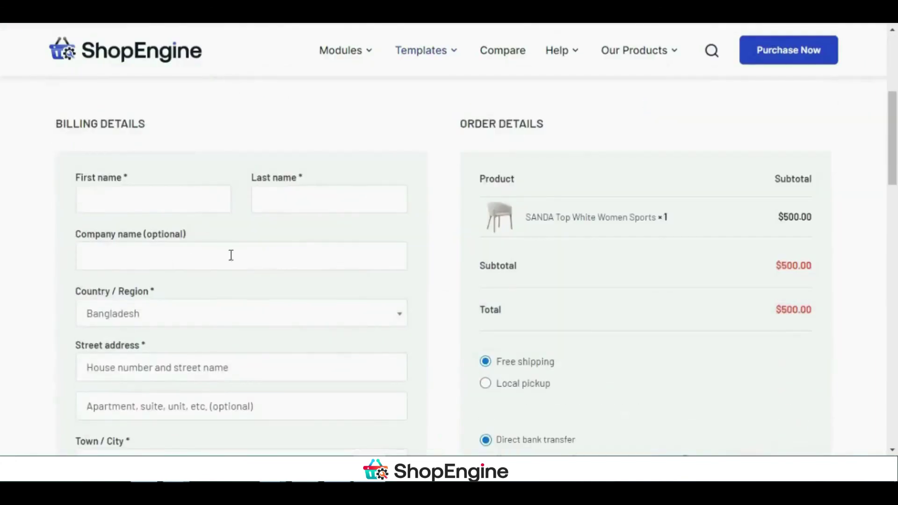
scroll(469, 231, "down", 10)
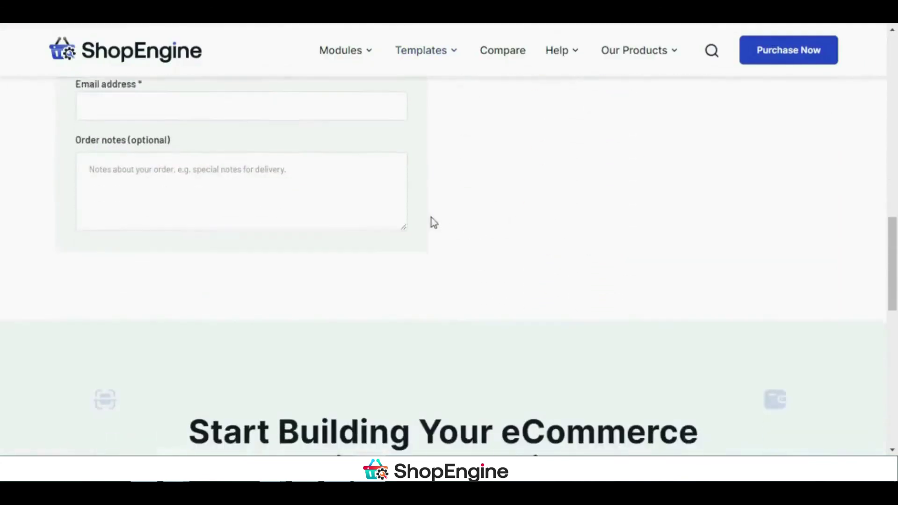
scroll(432, 218, "down", 2)
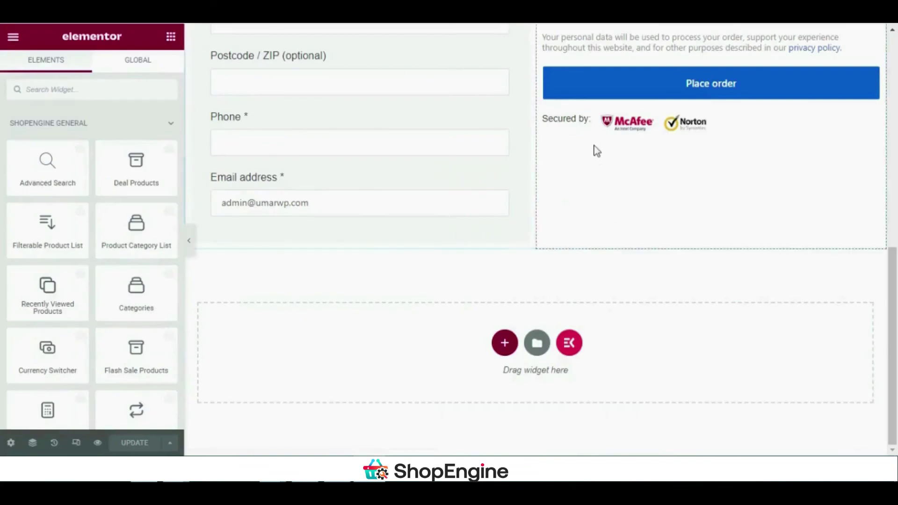